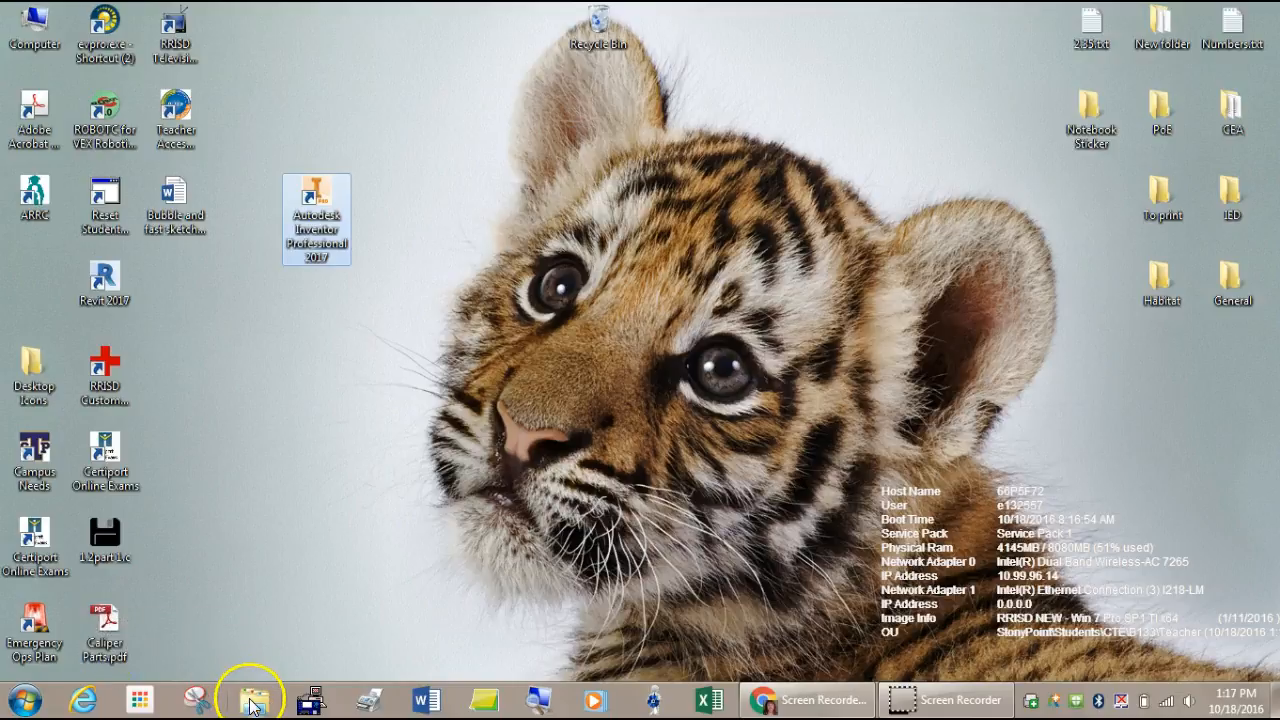
Browse to the personal network drive (H:) in the file explorer
{"action": "left_click", "coordinate": [24, 700]}
{"action": "left_click", "coordinate": [340, 349]}
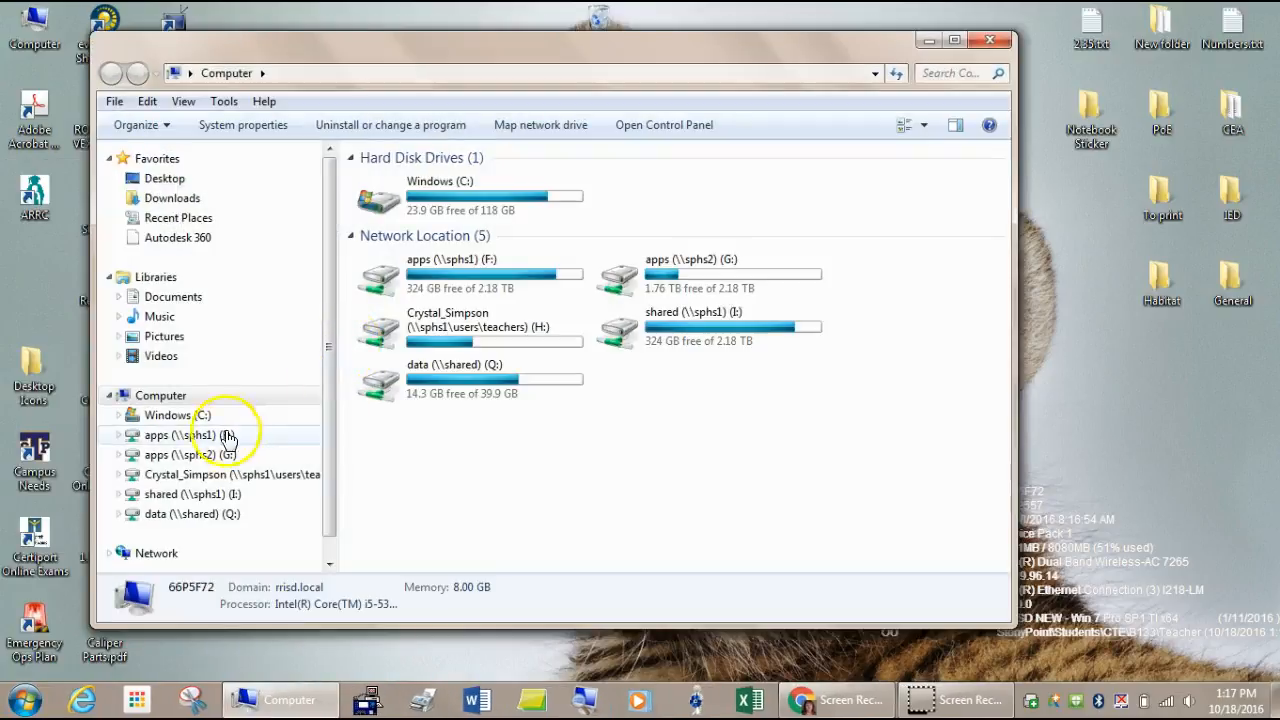
{"action": "left_click", "coordinate": [174, 480]}
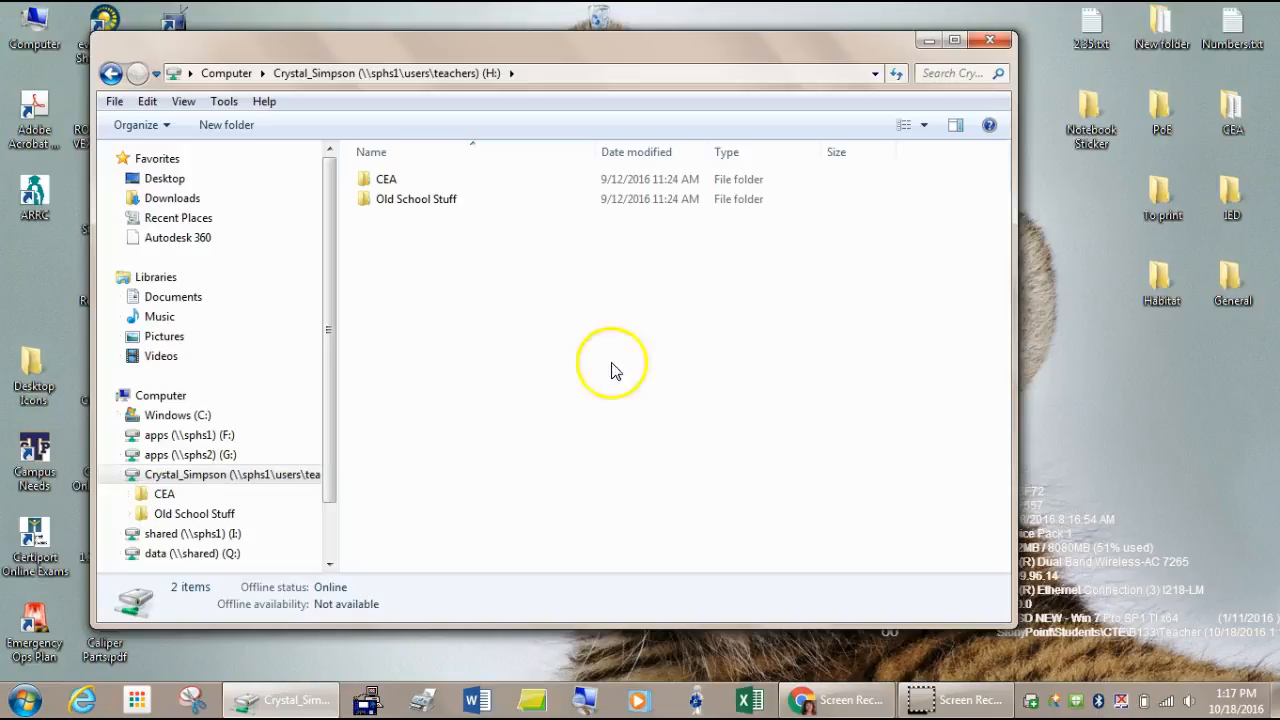
Create a folder named IED on the H: drive
{"action": "right_click", "coordinate": [623, 297]}
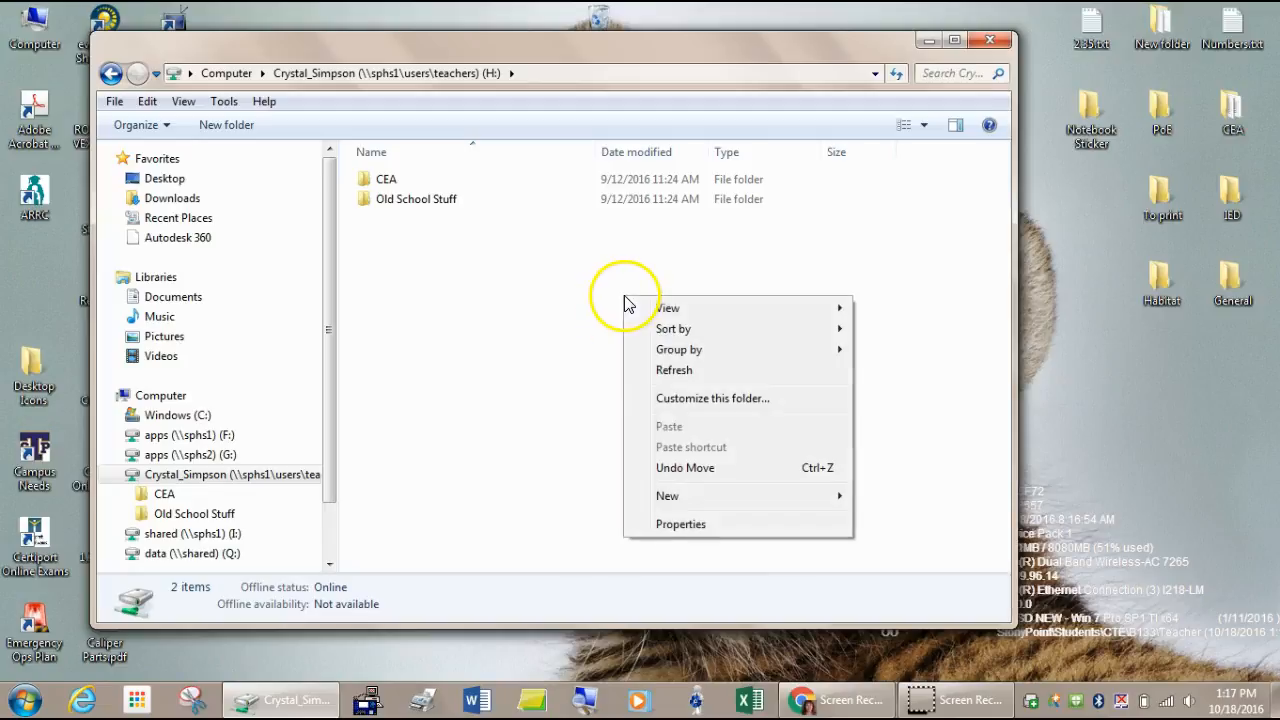
{"action": "mouse_move", "coordinate": [712, 500]}
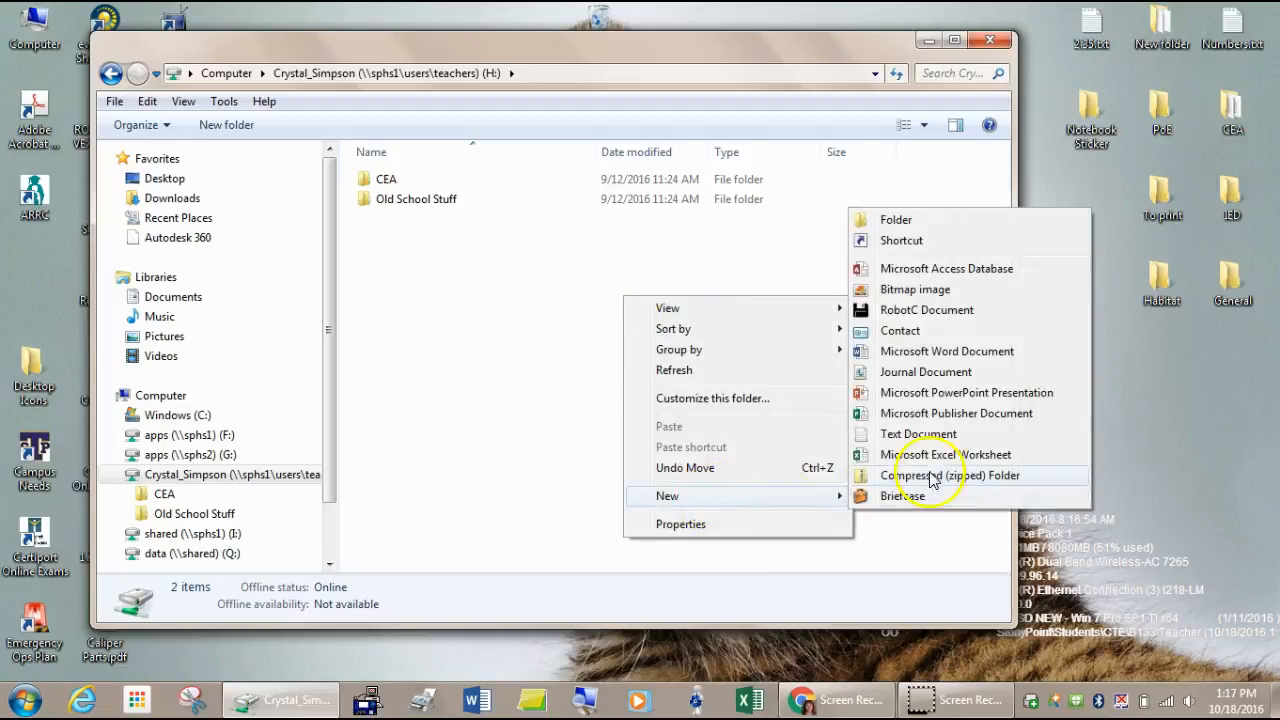
{"action": "left_click", "coordinate": [940, 220]}
{"action": "type", "text": "IED"}
{"action": "left_click", "coordinate": [628, 388]}
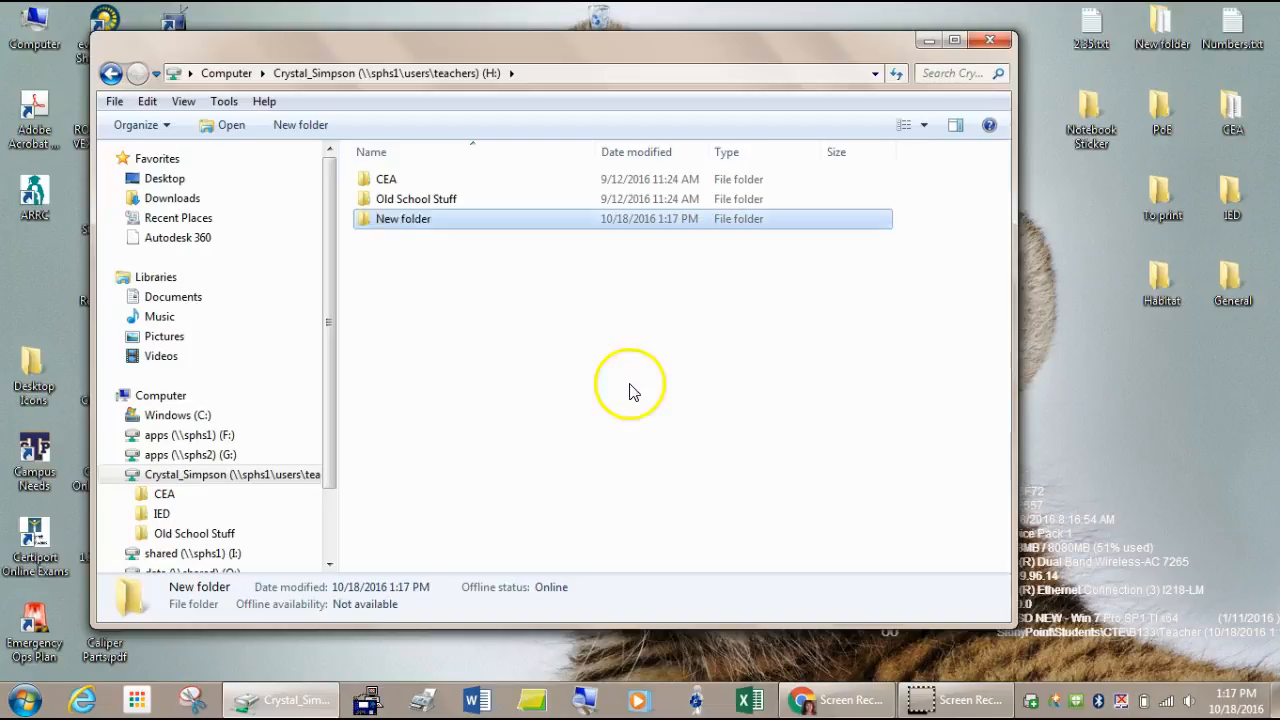
Open the IED folder and create a subfolder named Puzzle Cube in it
{"action": "double_click", "coordinate": [368, 222]}
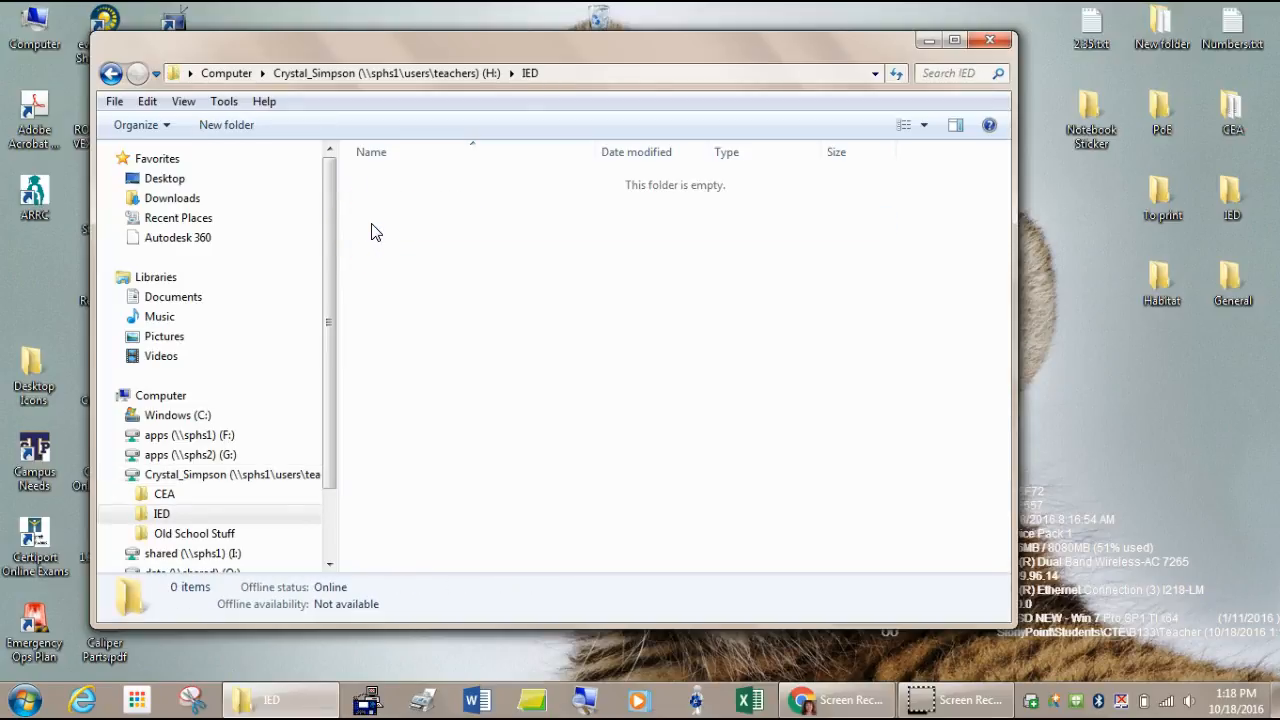
{"action": "right_click", "coordinate": [401, 221]}
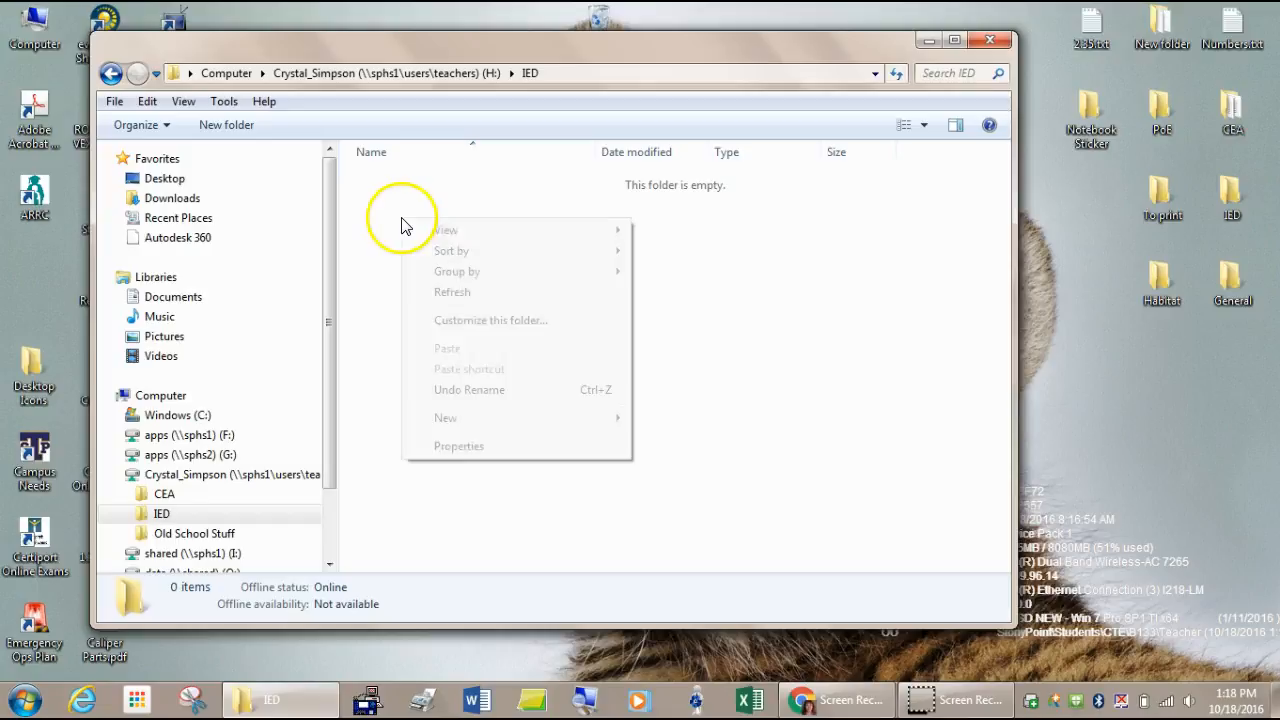
{"action": "mouse_move", "coordinate": [483, 420]}
{"action": "left_click", "coordinate": [824, 420]}
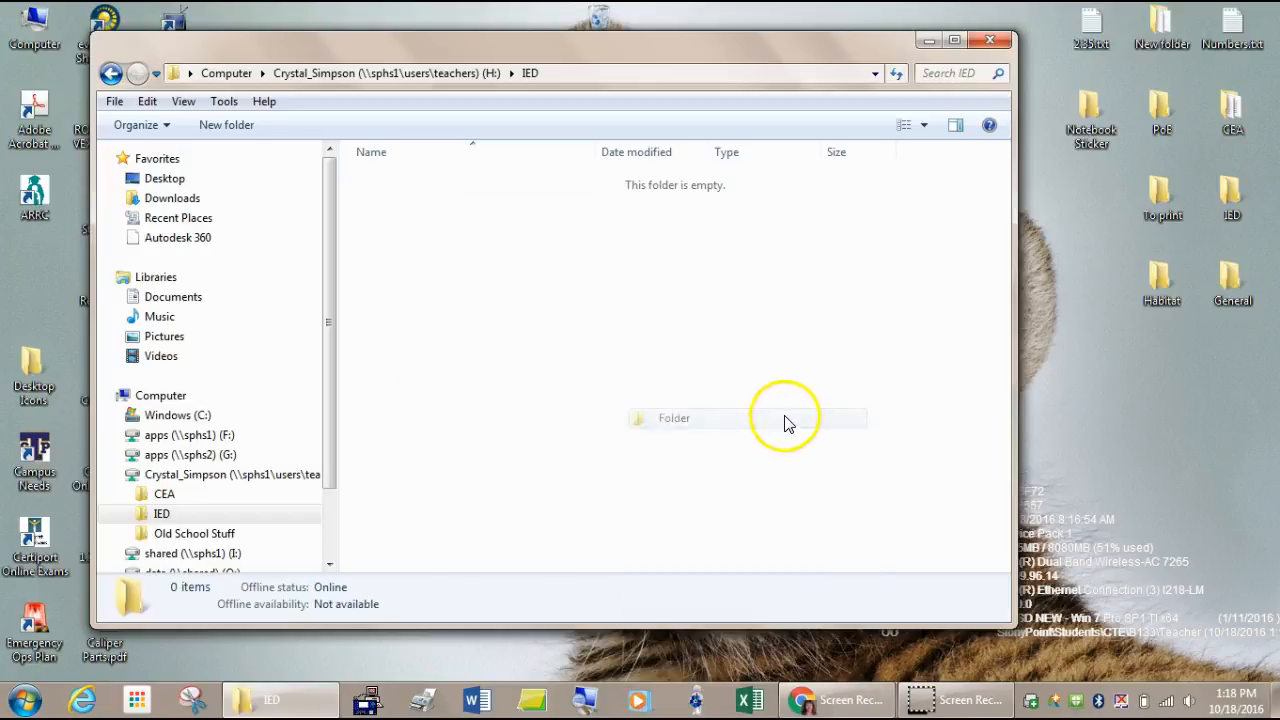
{"action": "type", "text": "Puz"}
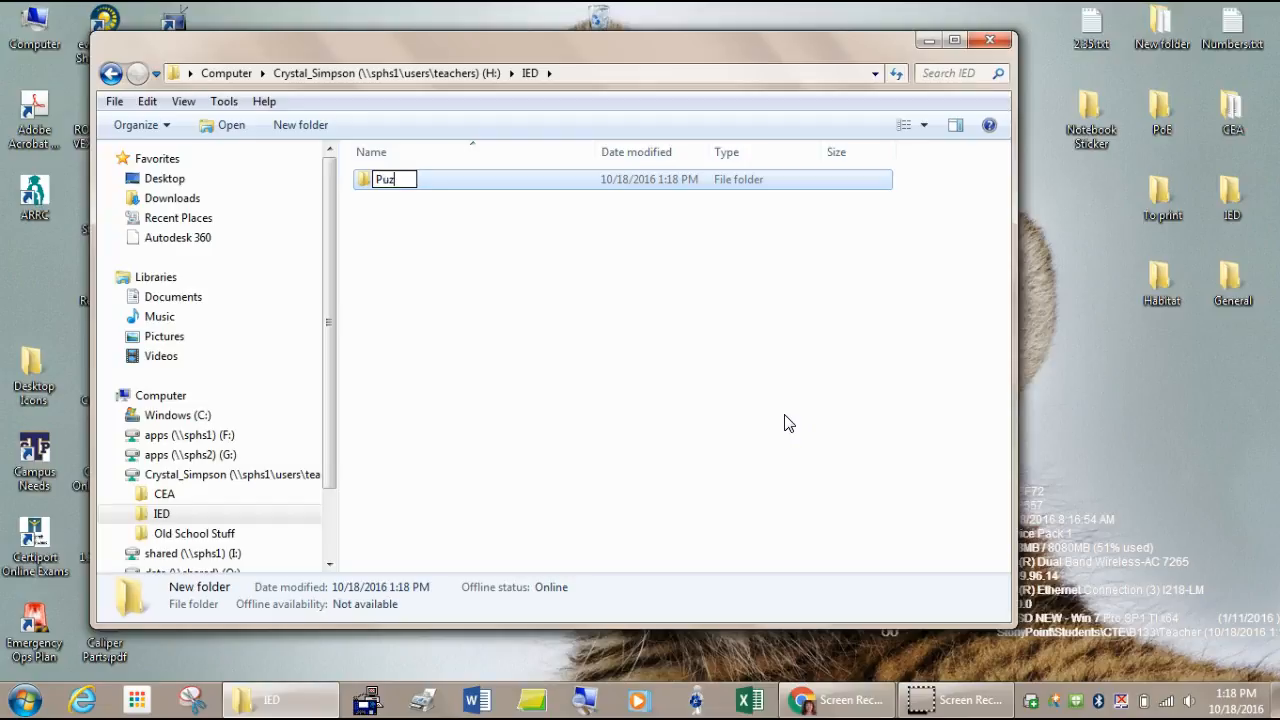
{"action": "type", "text": "zle Cbe"}
{"action": "type", "text": "ube"}
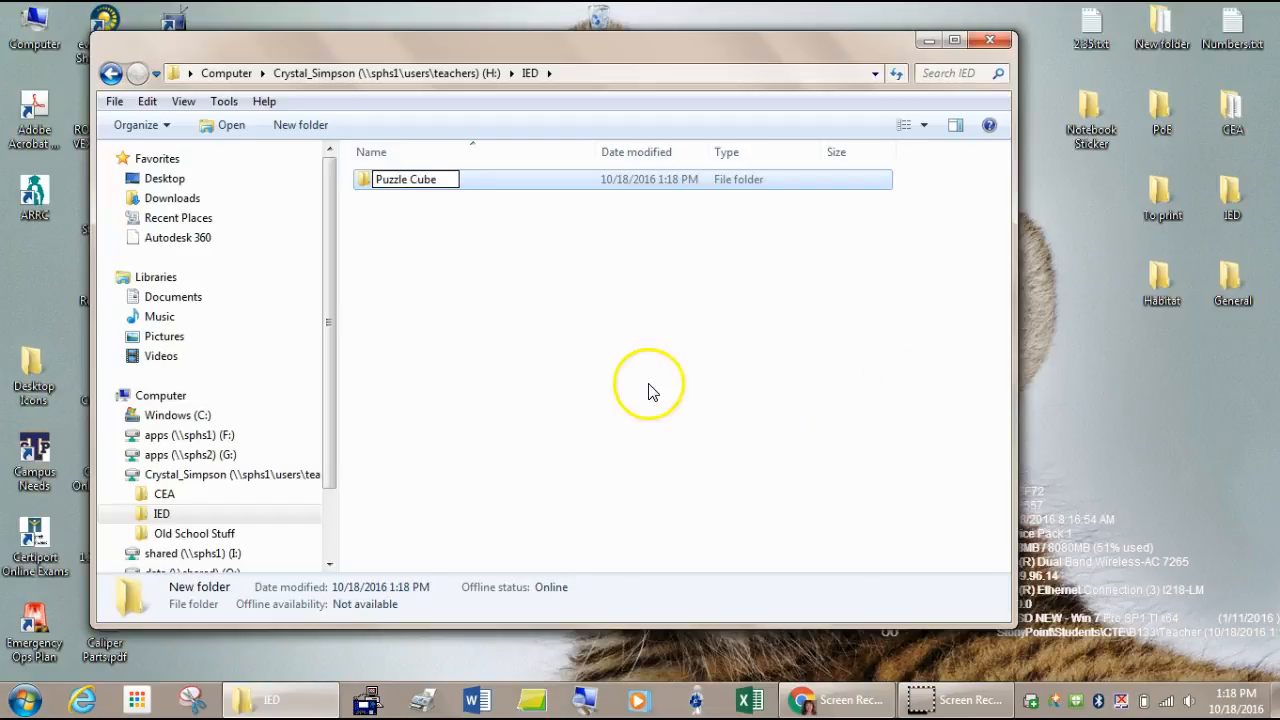
{"action": "left_click", "coordinate": [650, 386]}
Create a second subfolder named Other Inventor in the IED folder
{"action": "right_click", "coordinate": [648, 384]}
{"action": "mouse_move", "coordinate": [820, 594]}
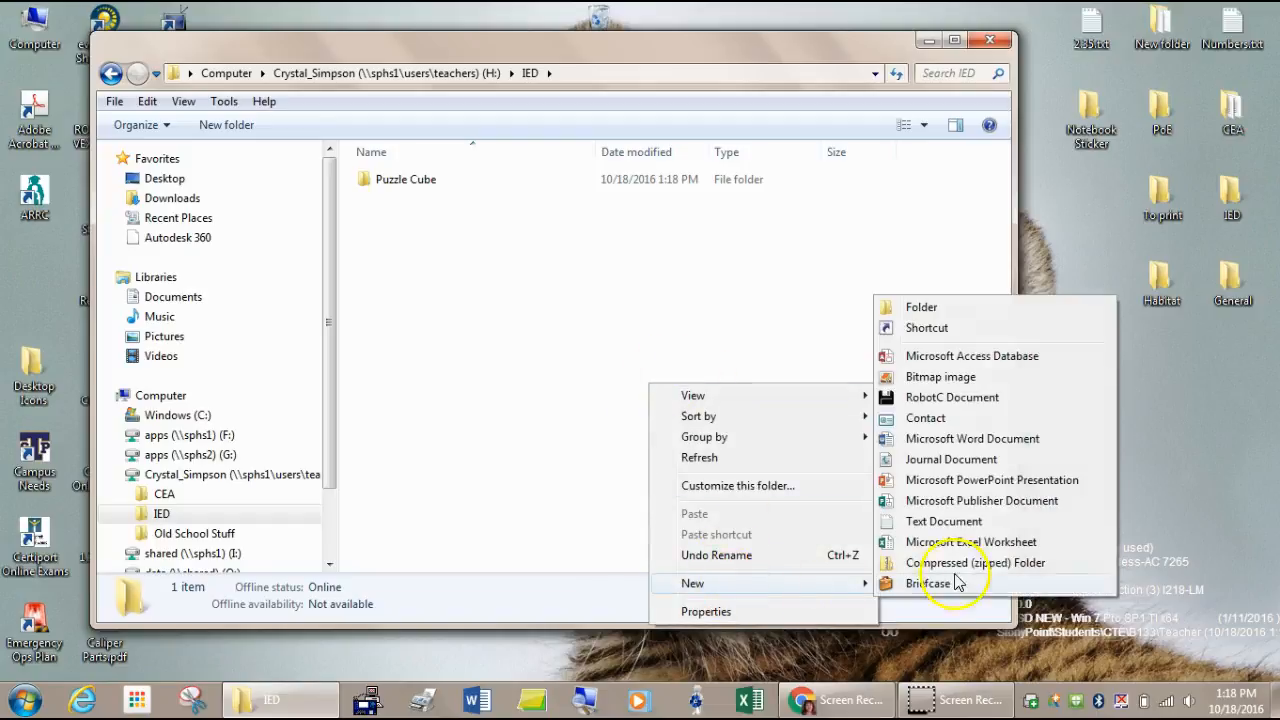
{"action": "left_click", "coordinate": [966, 306]}
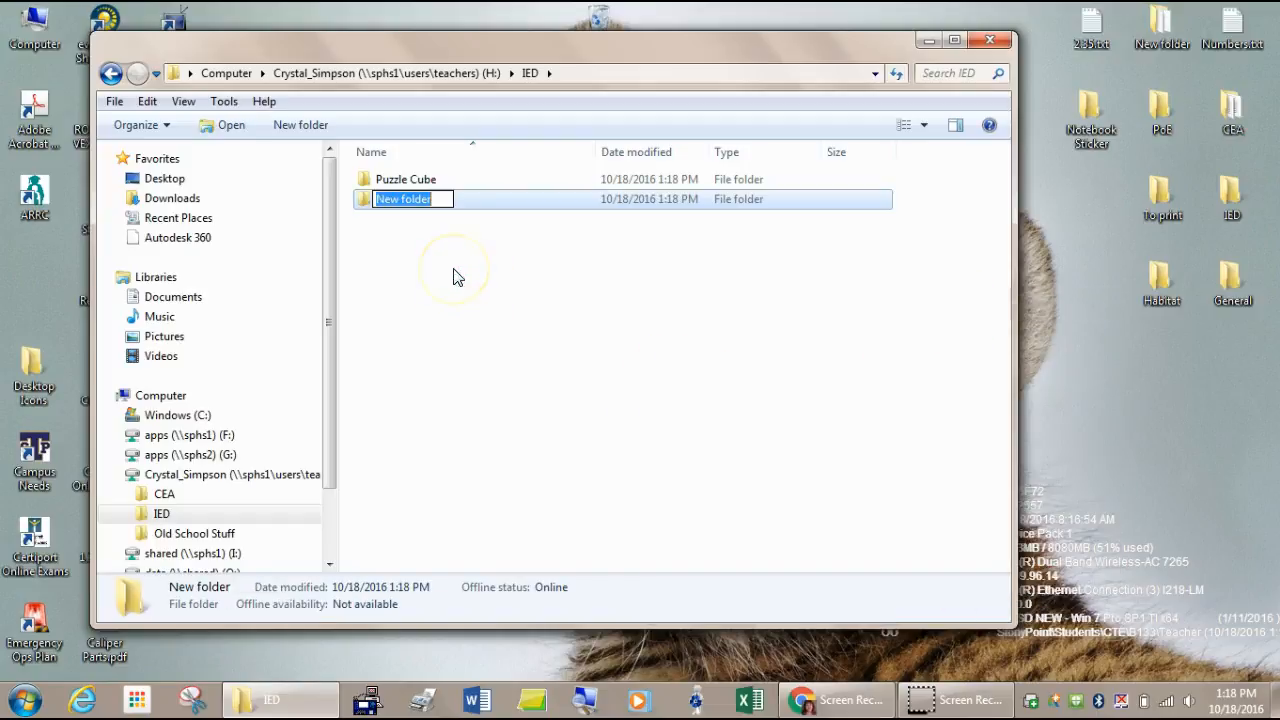
{"action": "type", "text": "Otehr"}
{"action": "key", "text": "BackSpace"}
{"action": "key", "text": "BackSpace"}
{"action": "key", "text": "BackSpace"}
{"action": "key", "text": "BackSpace"}
{"action": "type", "text": "ther Inventor"}
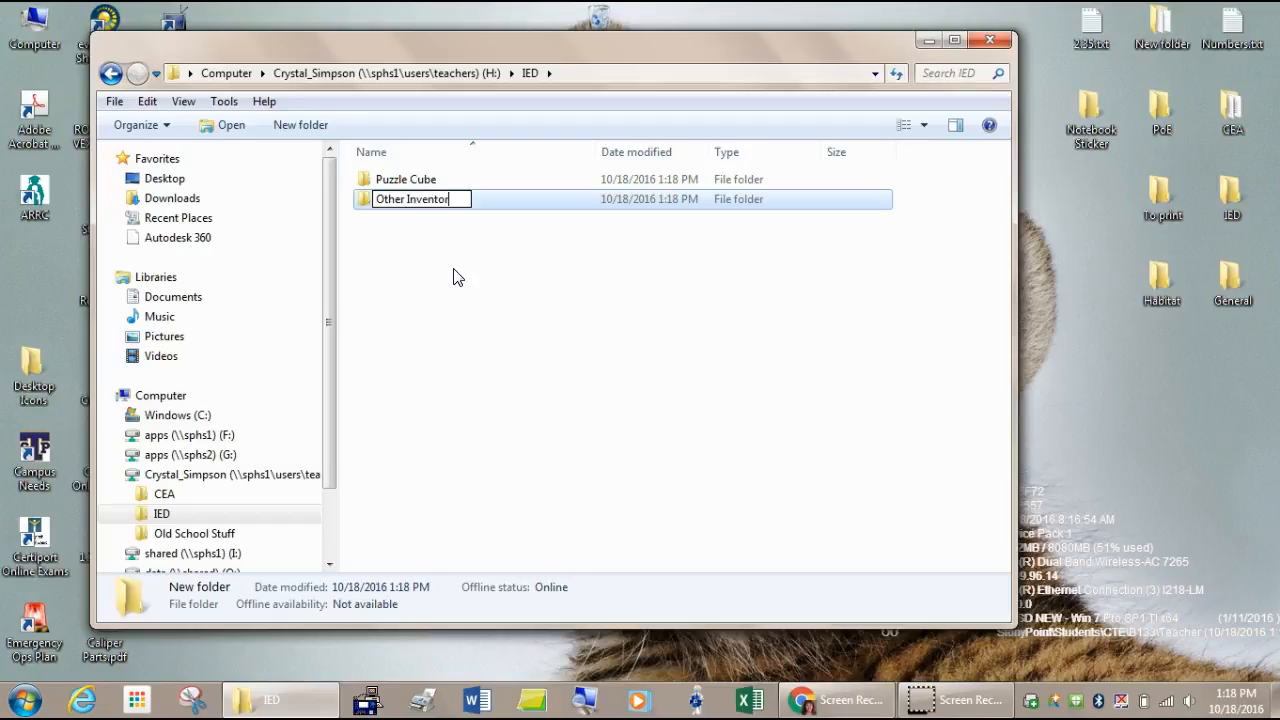
{"action": "key", "text": "Return"}
Create a third subfolder named Automoblox in the IED folder
{"action": "right_click", "coordinate": [453, 270]}
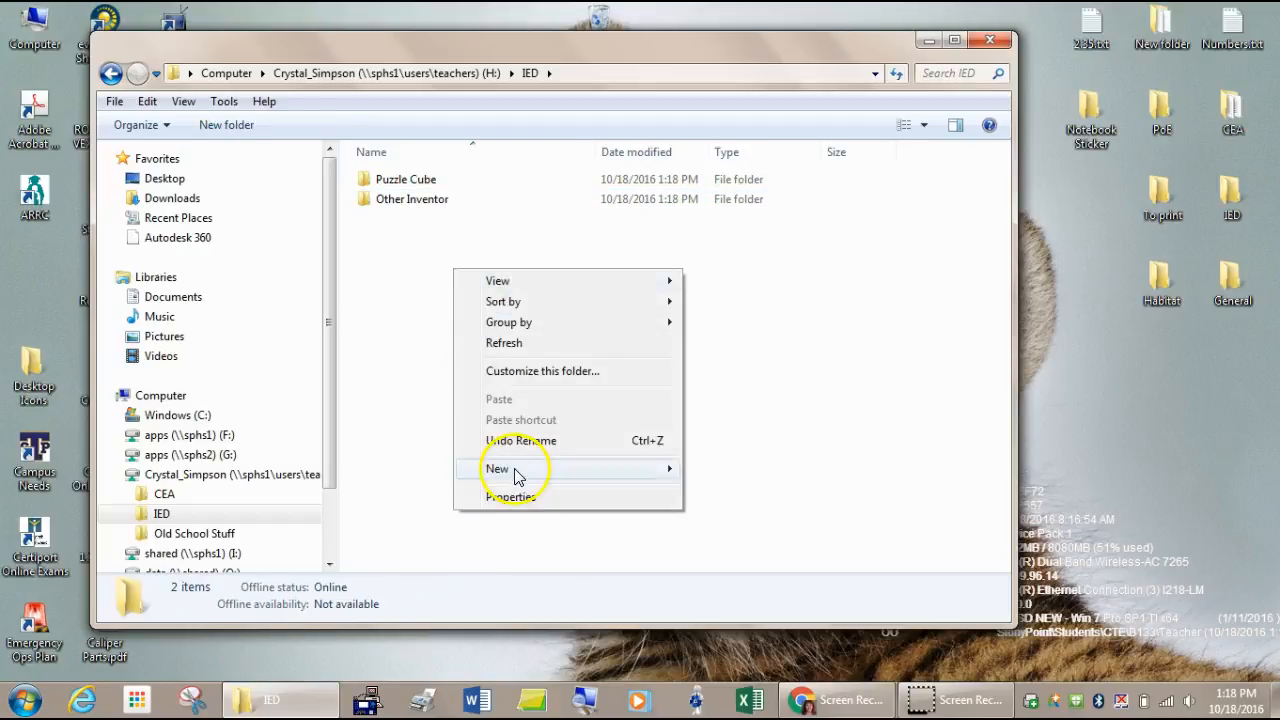
{"action": "mouse_move", "coordinate": [517, 477]}
{"action": "left_click", "coordinate": [849, 197]}
{"action": "type", "text": "Automoblox"}
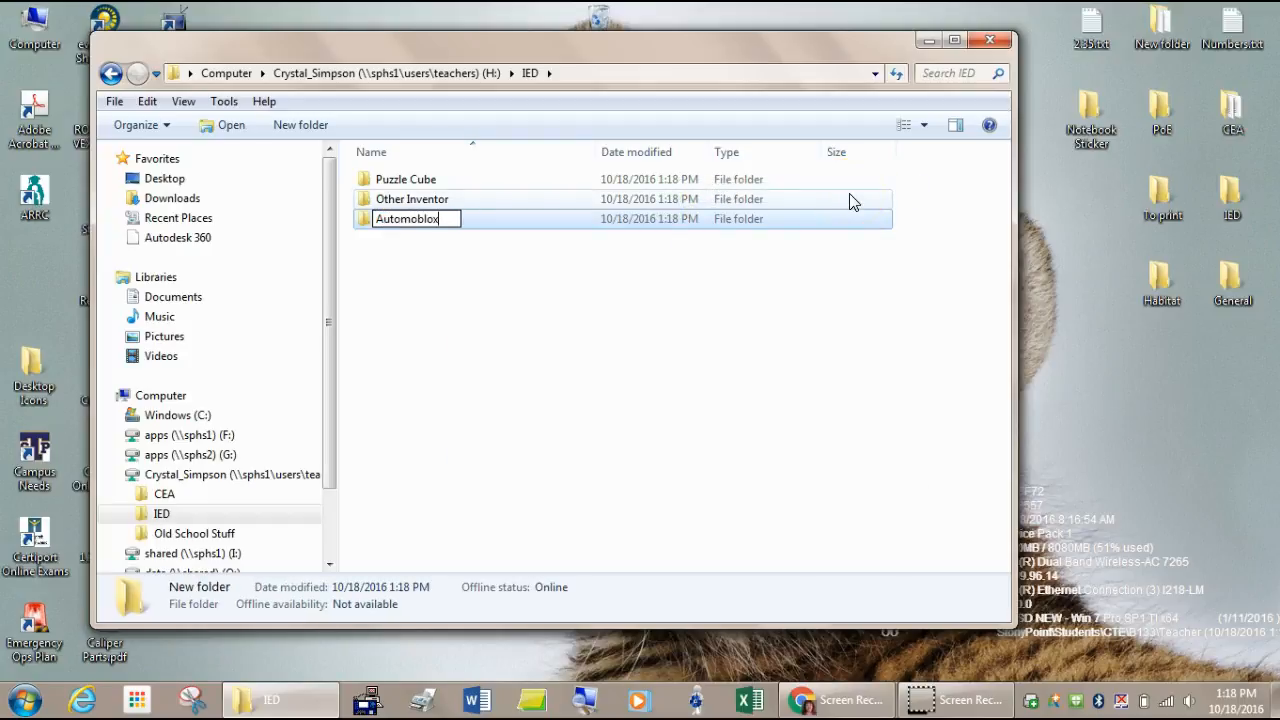
{"action": "left_click", "coordinate": [451, 343]}
Create a fourth subfolder named Train in the IED folder
{"action": "right_click", "coordinate": [451, 341]}
{"action": "mouse_move", "coordinate": [551, 545]}
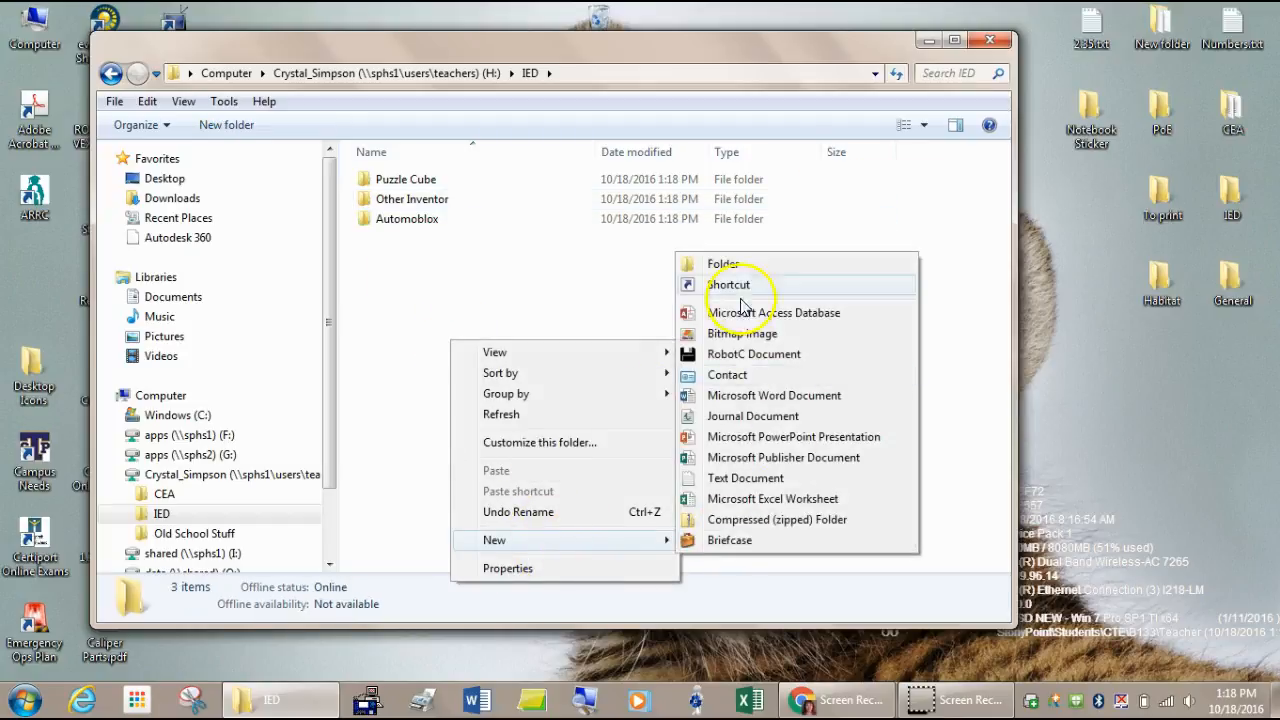
{"action": "left_click", "coordinate": [749, 264]}
{"action": "type", "text": "Train"}
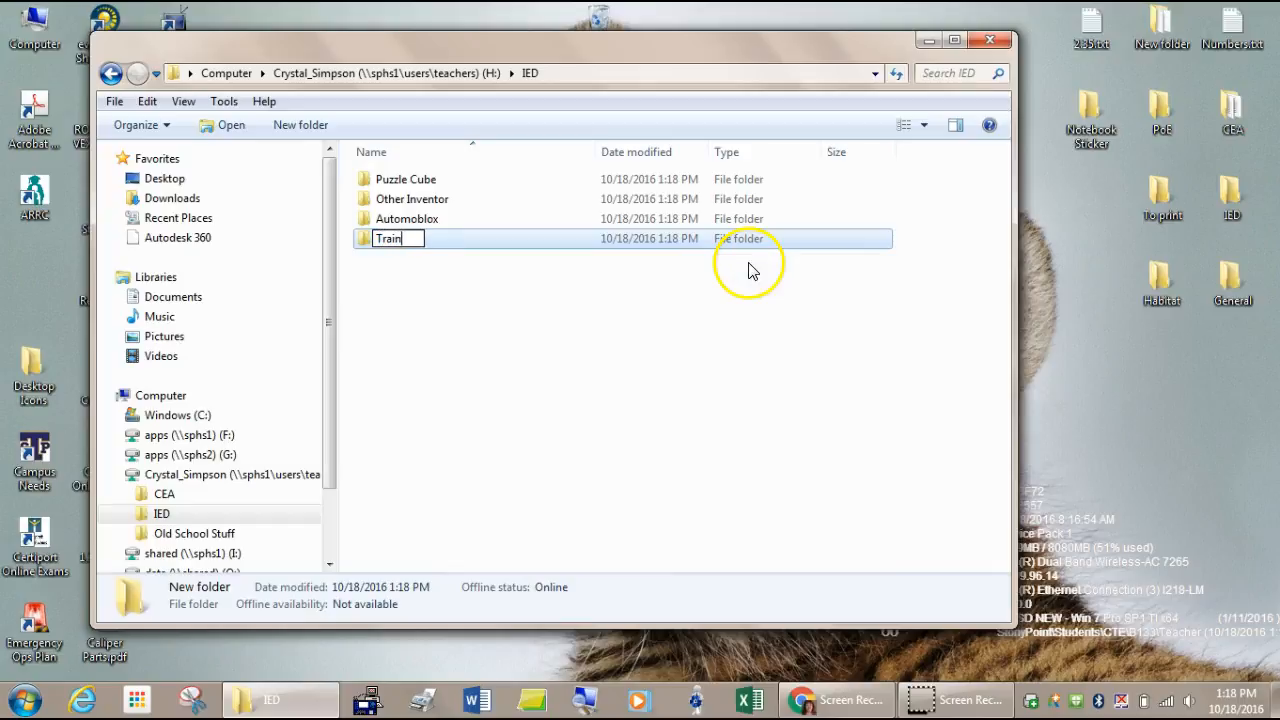
{"action": "left_click", "coordinate": [714, 335]}
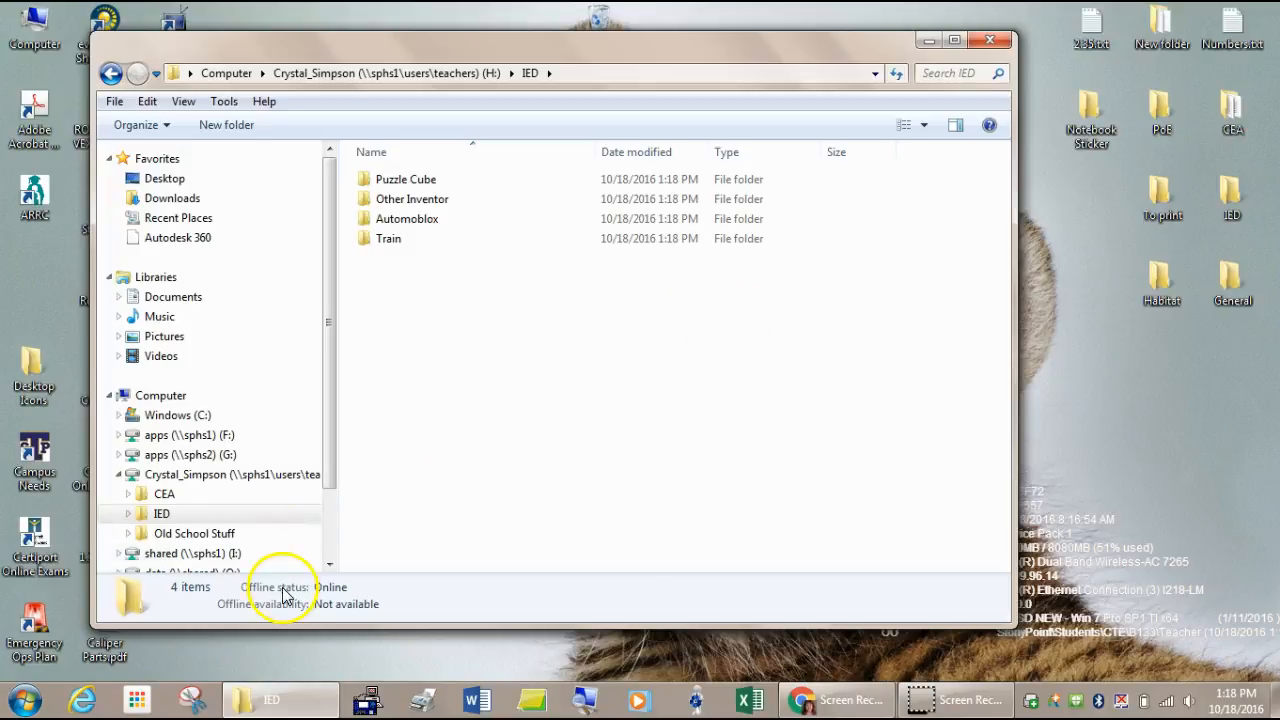
Start Autodesk Inventor Professional 2017 in a maximized window and bring up the Create New File dialog
{"action": "left_click", "coordinate": [988, 40]}
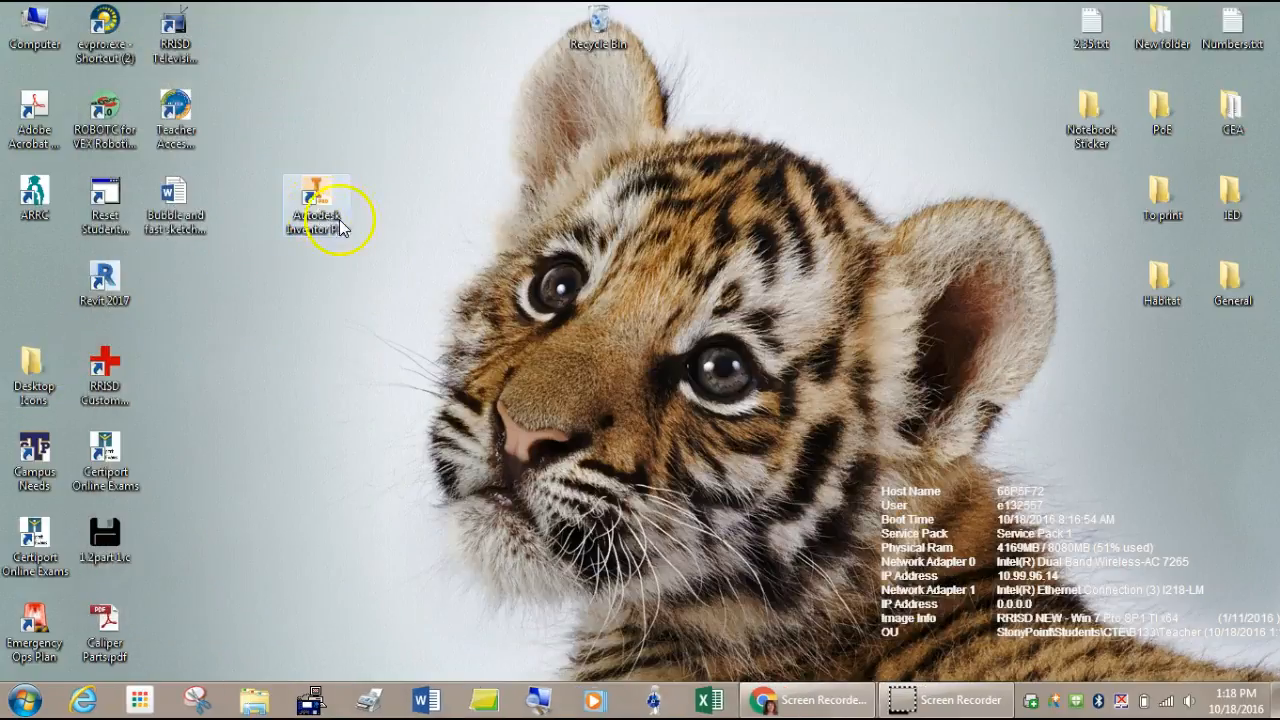
{"action": "left_click", "coordinate": [340, 218]}
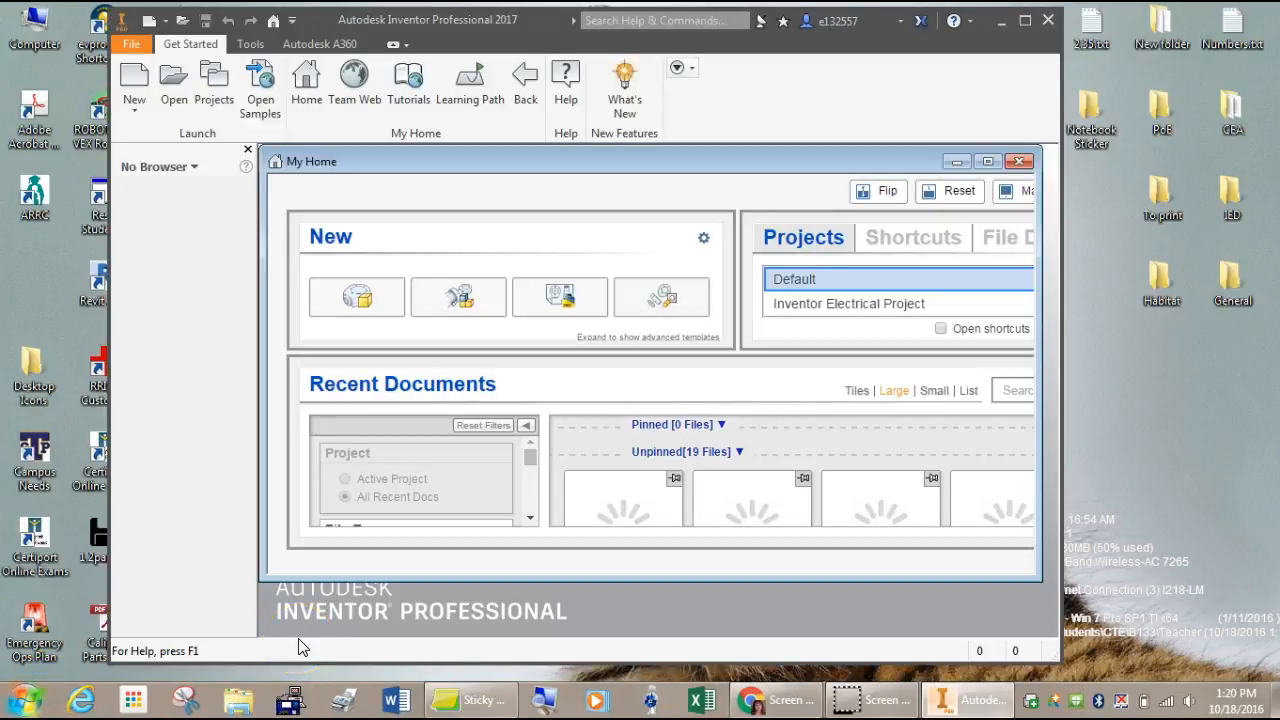
{"action": "left_click", "coordinate": [1027, 21]}
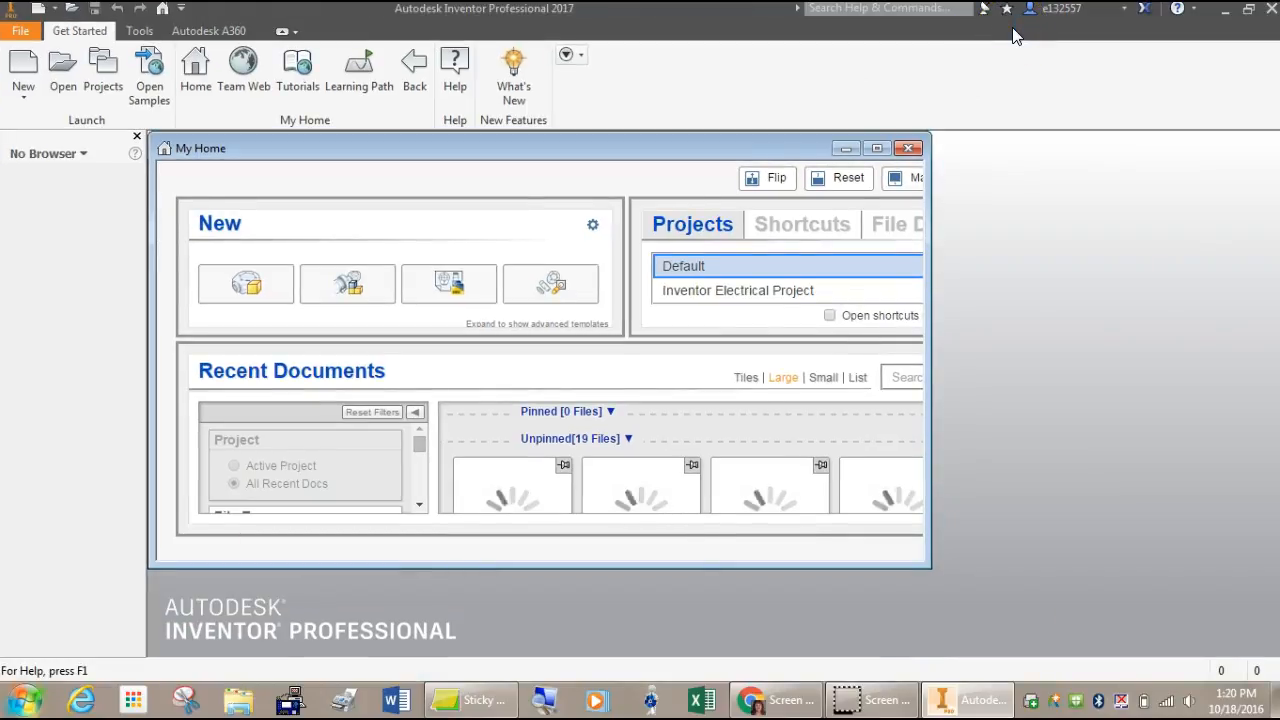
{"action": "left_click", "coordinate": [23, 88]}
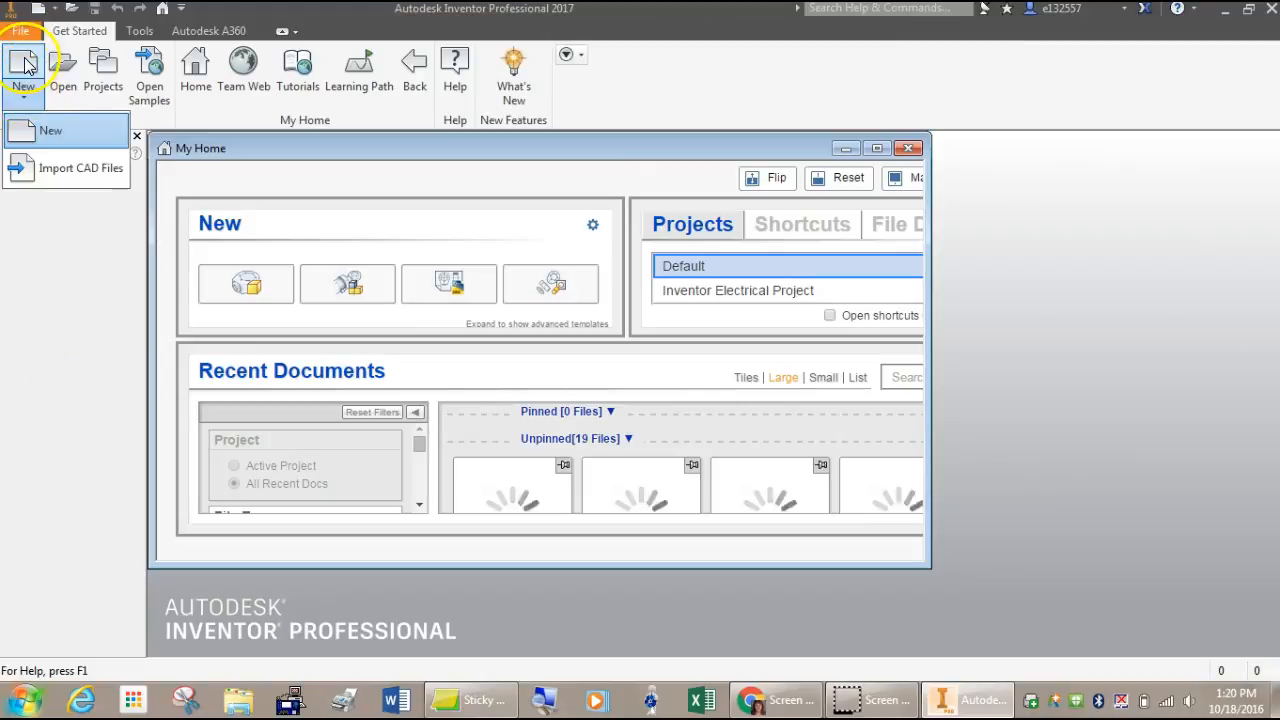
{"action": "left_click", "coordinate": [25, 62]}
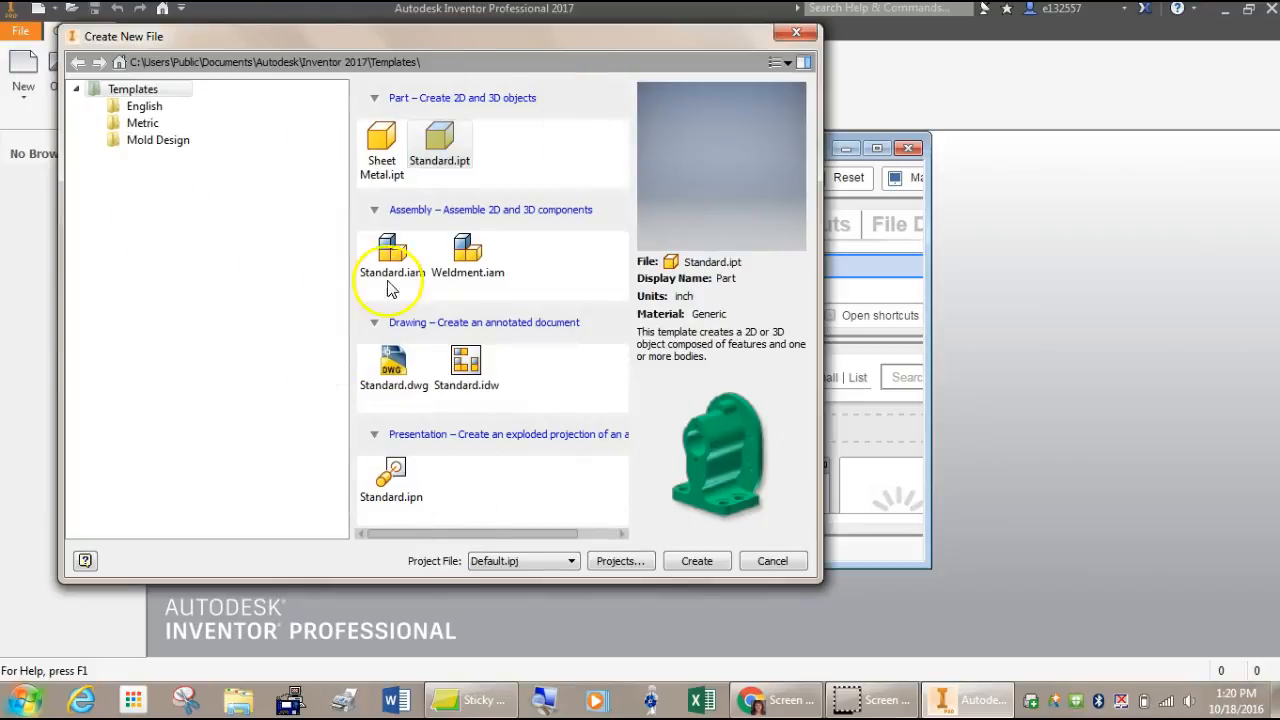
Switch to Sticky Notes, place the blank note beside the Create New File dialog and title it "4 Basic Environments"
{"action": "left_click", "coordinate": [478, 699]}
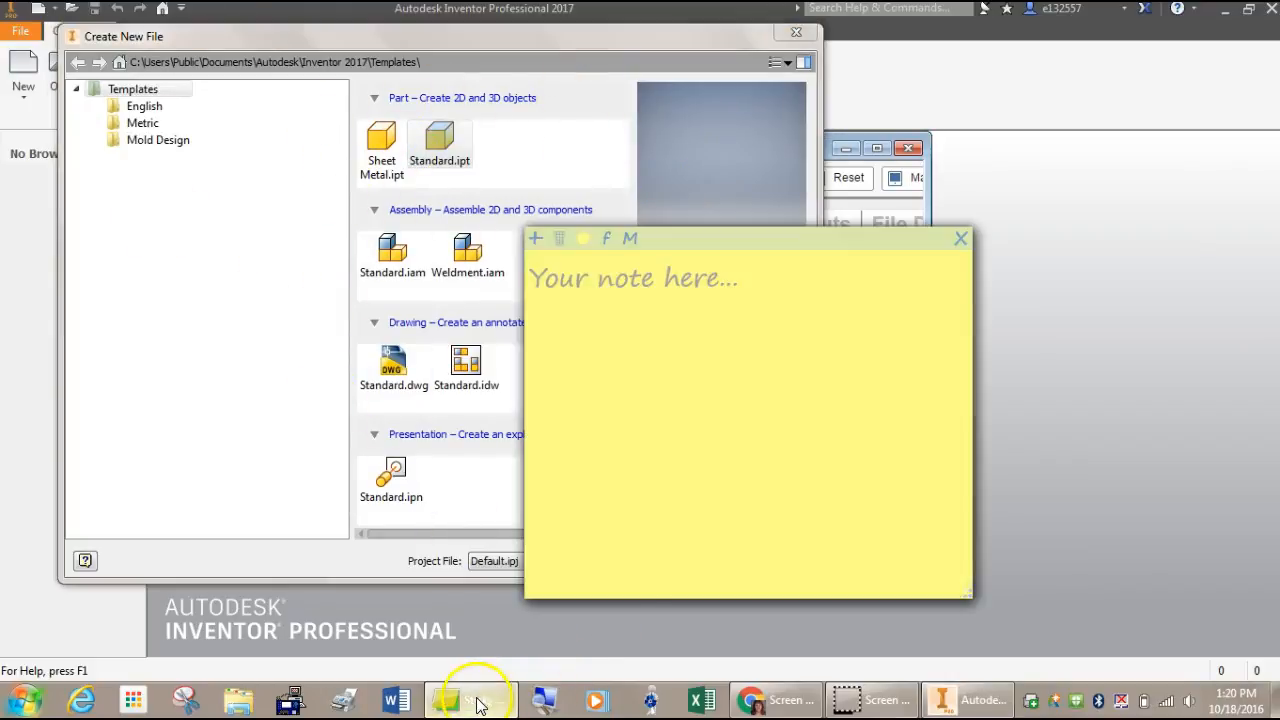
{"action": "left_click_drag", "start_coordinate": [674, 240], "coordinate": [981, 190]}
{"action": "left_click", "coordinate": [966, 272]}
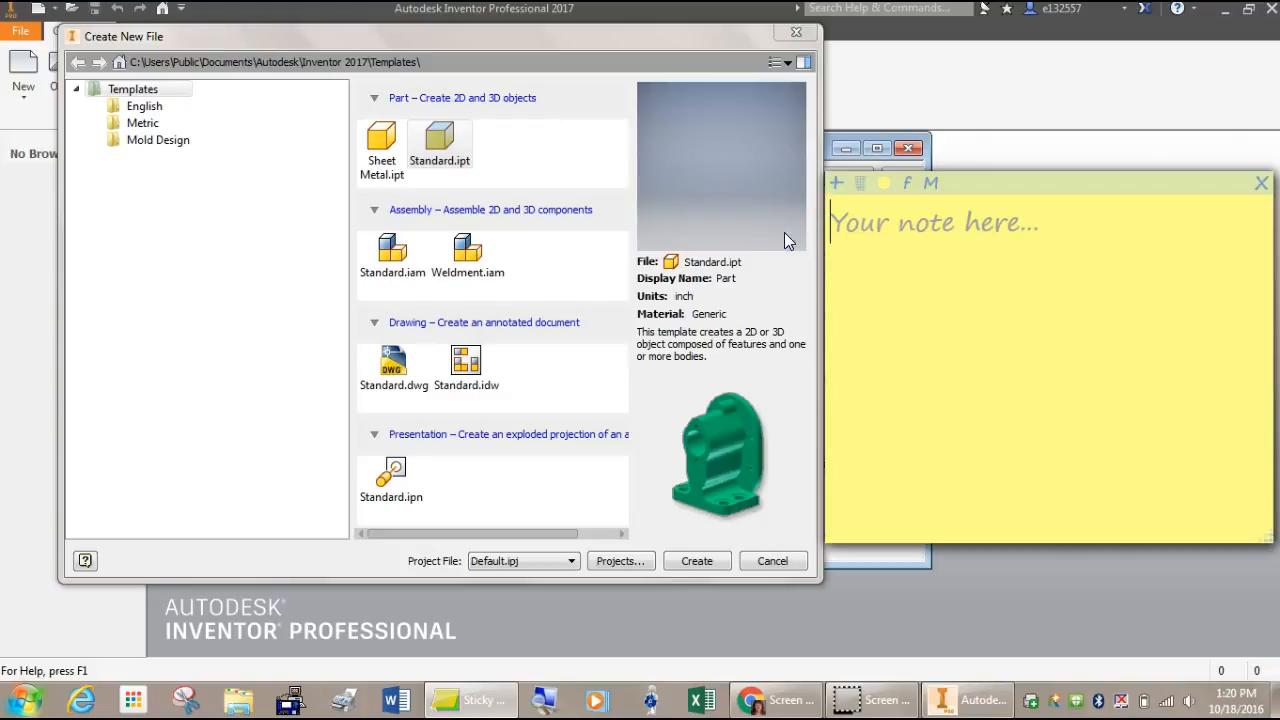
{"action": "type", "text": "4 BAsic"}
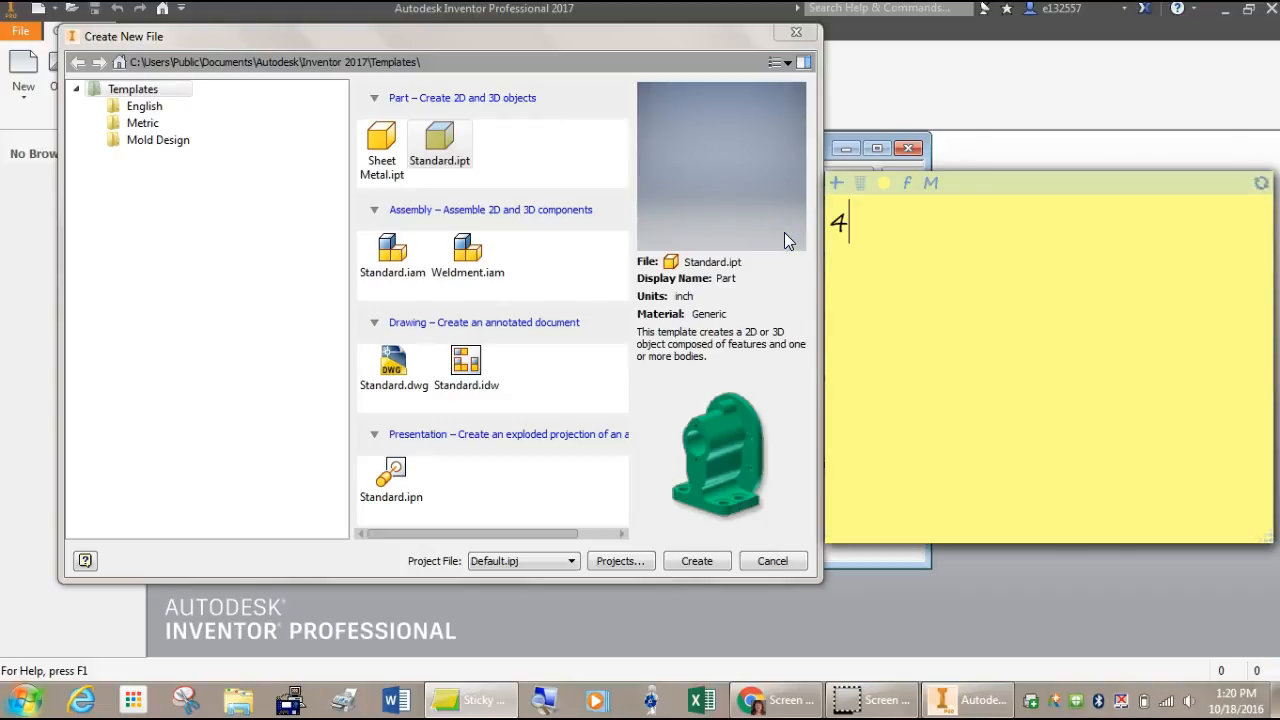
{"action": "key", "text": "BackSpace"}
{"action": "key", "text": "BackSpace"}
{"action": "key", "text": "BackSpace"}
{"action": "key", "text": "BackSpace"}
{"action": "key", "text": "BackSpace"}
{"action": "type", "text": "asic Pa"}
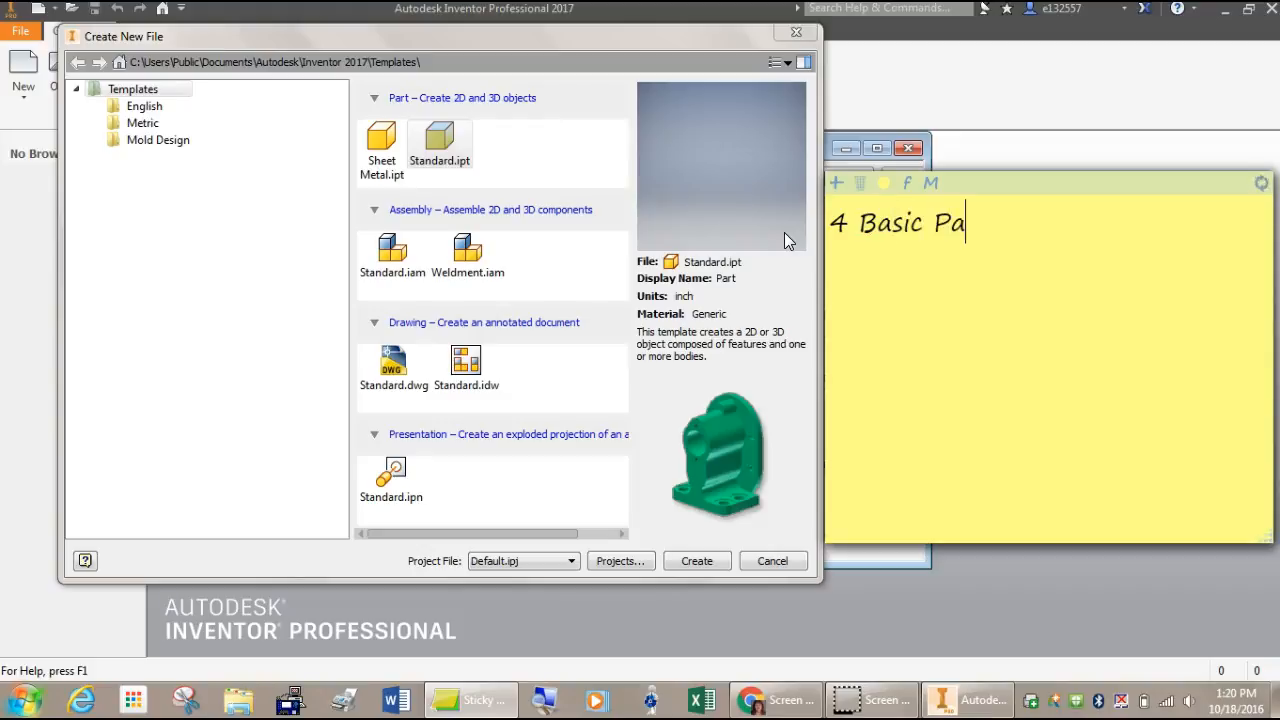
{"action": "key", "text": "BackSpace"}
{"action": "key", "text": "BackSpace"}
{"action": "type", "text": "Enviromnet"}
{"action": "type", "text": "s"}
{"action": "key", "text": "BackSpace"}
{"action": "key", "text": "BackSpace"}
{"action": "key", "text": "BackSpace"}
{"action": "key", "text": "BackSpace"}
{"action": "key", "text": "BackSpace"}
{"action": "type", "text": "nments"}
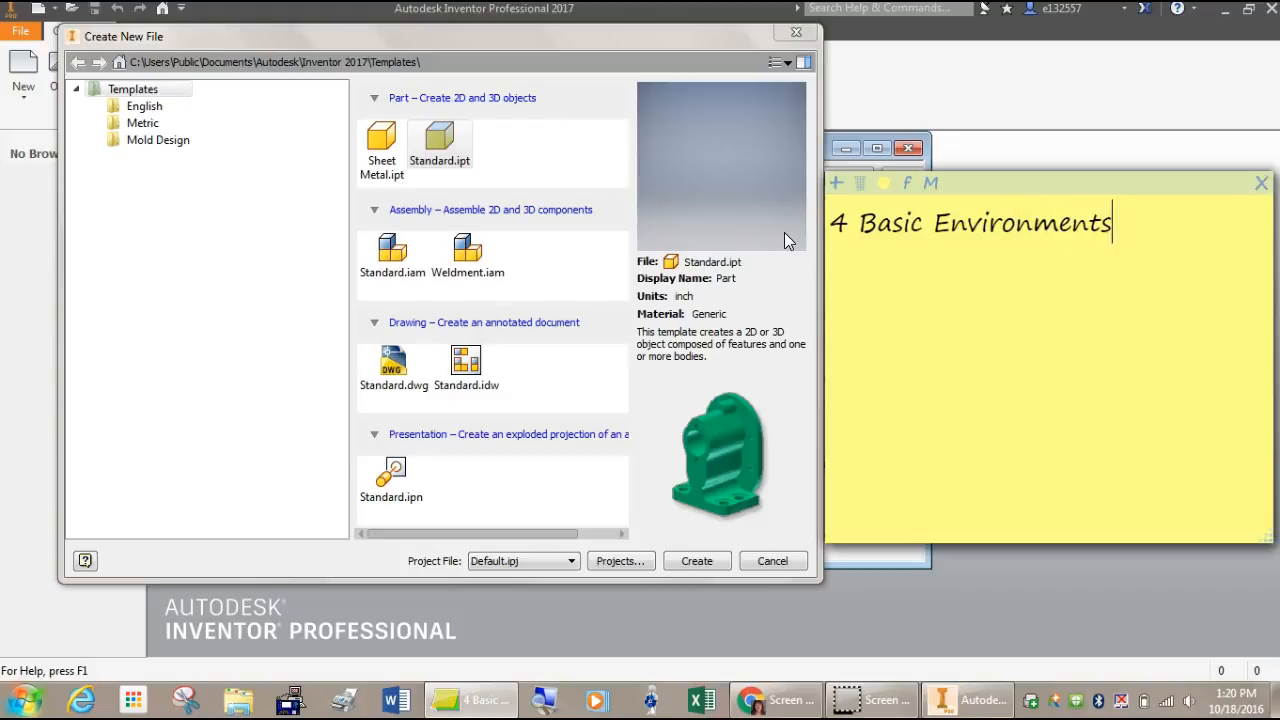
Add the line "1) Part File .ipt" below the note's title
{"action": "key", "text": "Return"}
{"action": "type", "text": "1) Part File"}
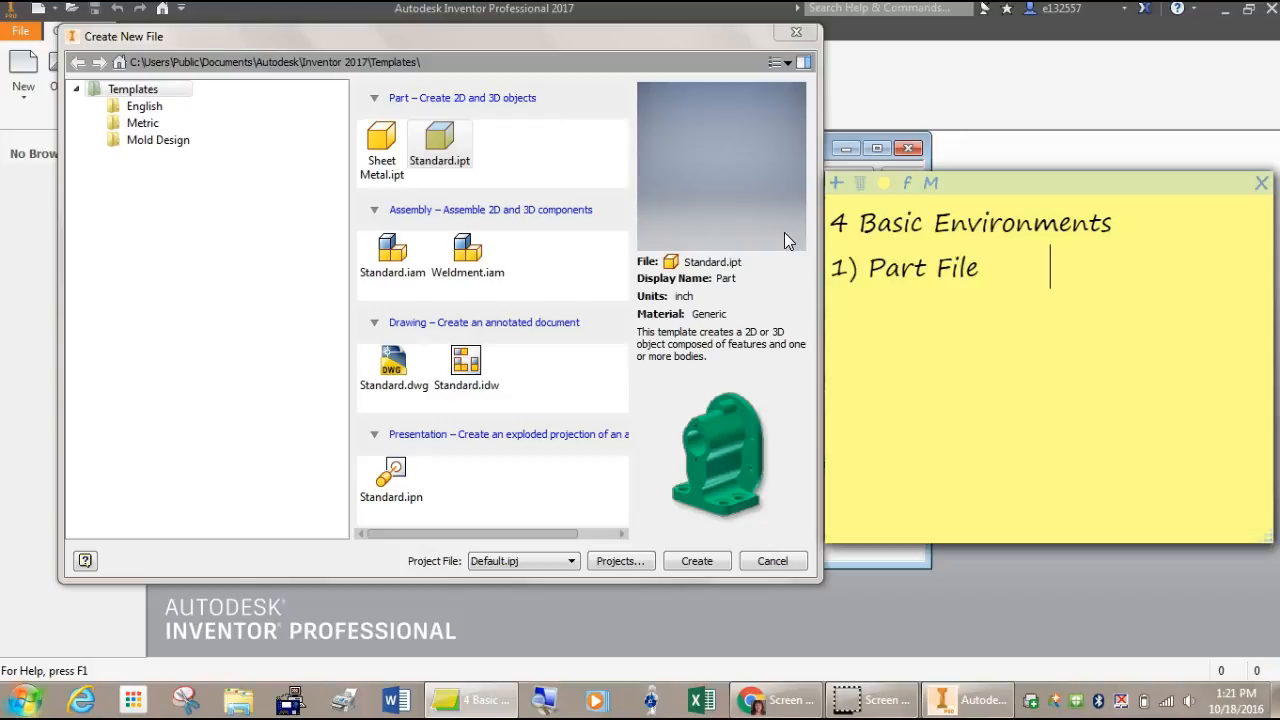
{"action": "type", "text": "      .ipt"}
{"action": "left_click", "coordinate": [445, 150]}
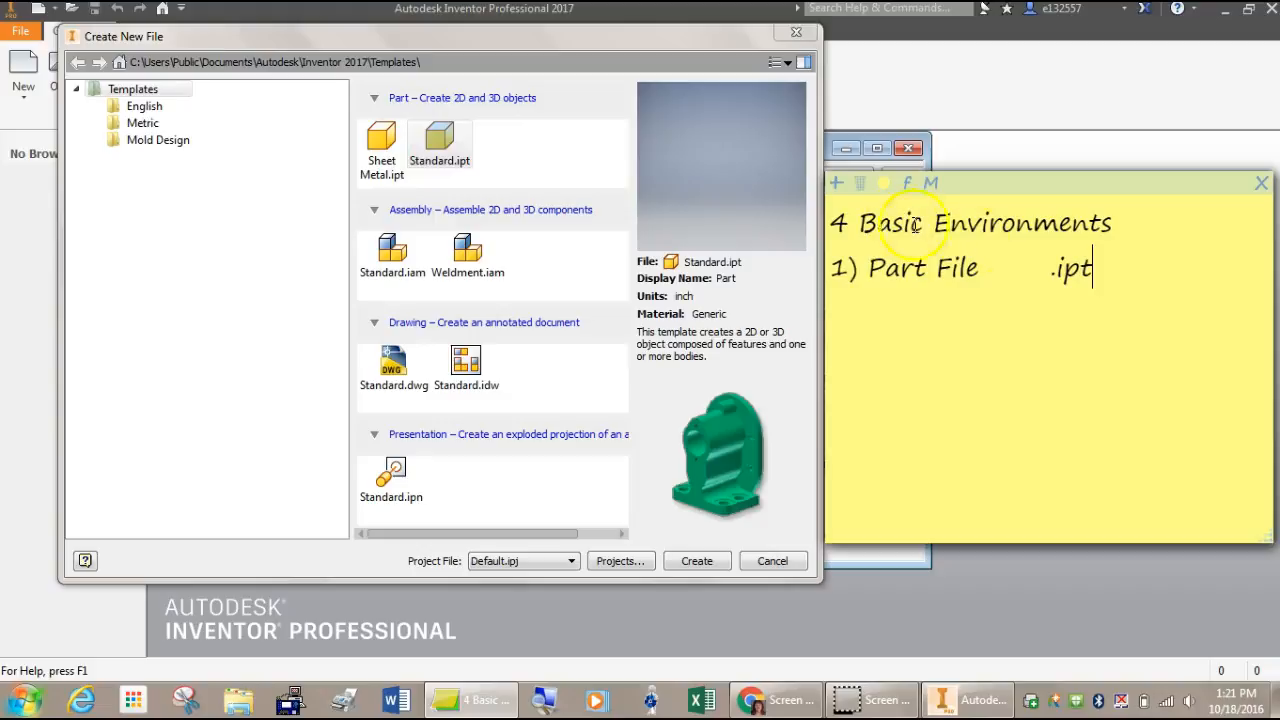
Add the line "2) Assembly .iam" to the note, with the extension lined up under .ipt
{"action": "left_click", "coordinate": [1178, 242]}
{"action": "key", "text": "Return"}
{"action": "type", "text": "2)"}
{"action": "type", "text": " Ad"}
{"action": "key", "text": "BackSpace"}
{"action": "type", "text": "ssme"}
{"action": "key", "text": "BackSpace"}
{"action": "key", "text": "BackSpace"}
{"action": "type", "text": "embly"}
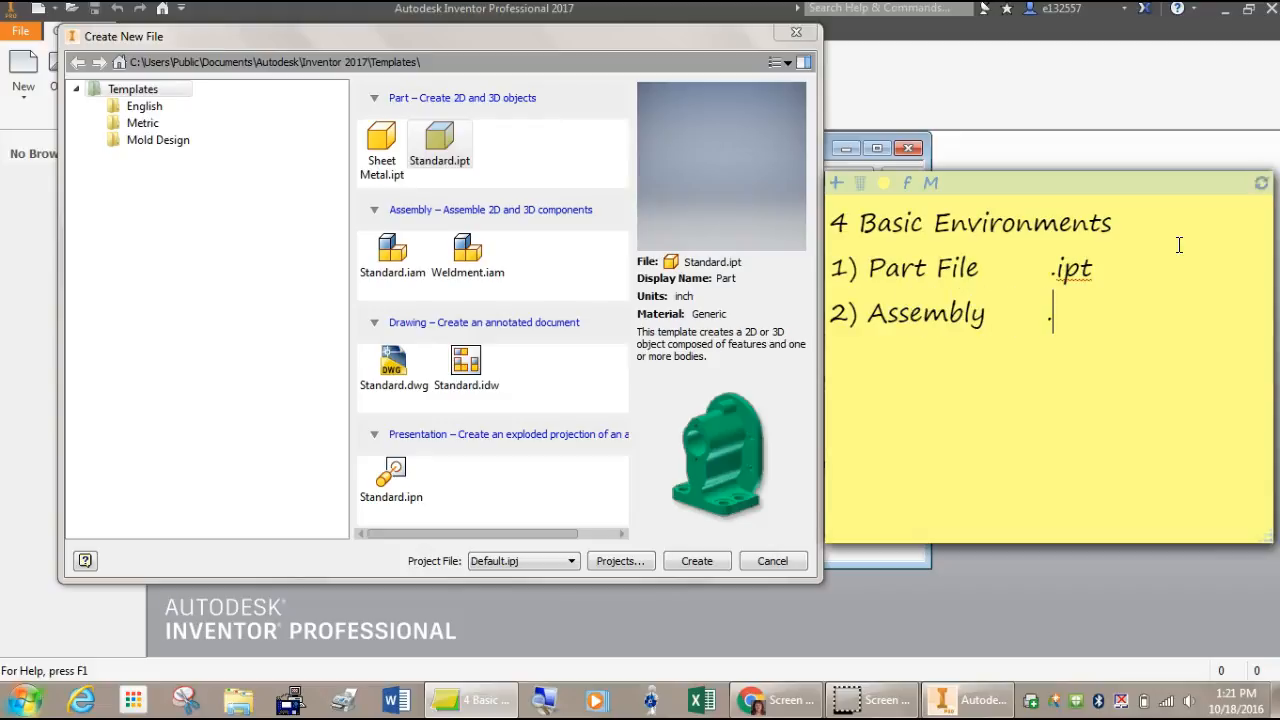
{"action": "type", "text": "    .iam"}
Add the line "3) Drawing .idw" to the note, with the extension lined up under .iam
{"action": "key", "text": "Return"}
{"action": "type", "text": "3) "}
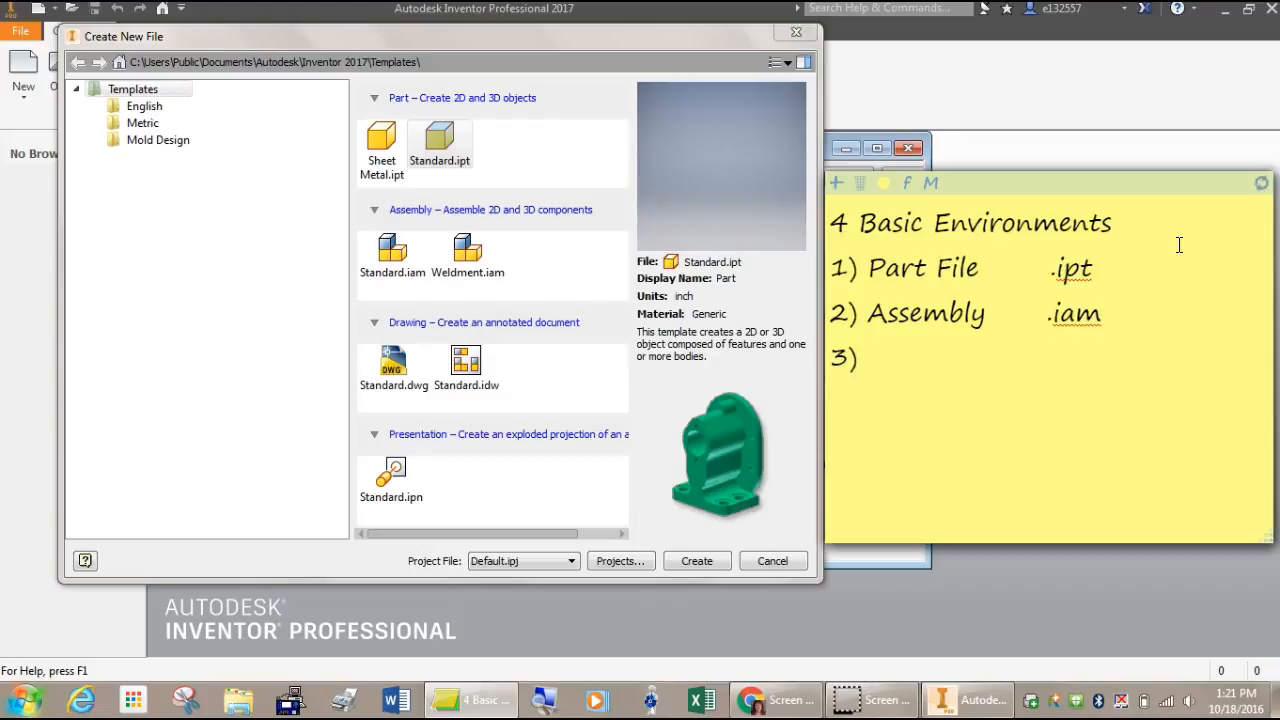
{"action": "type", "text": "Drawing     "}
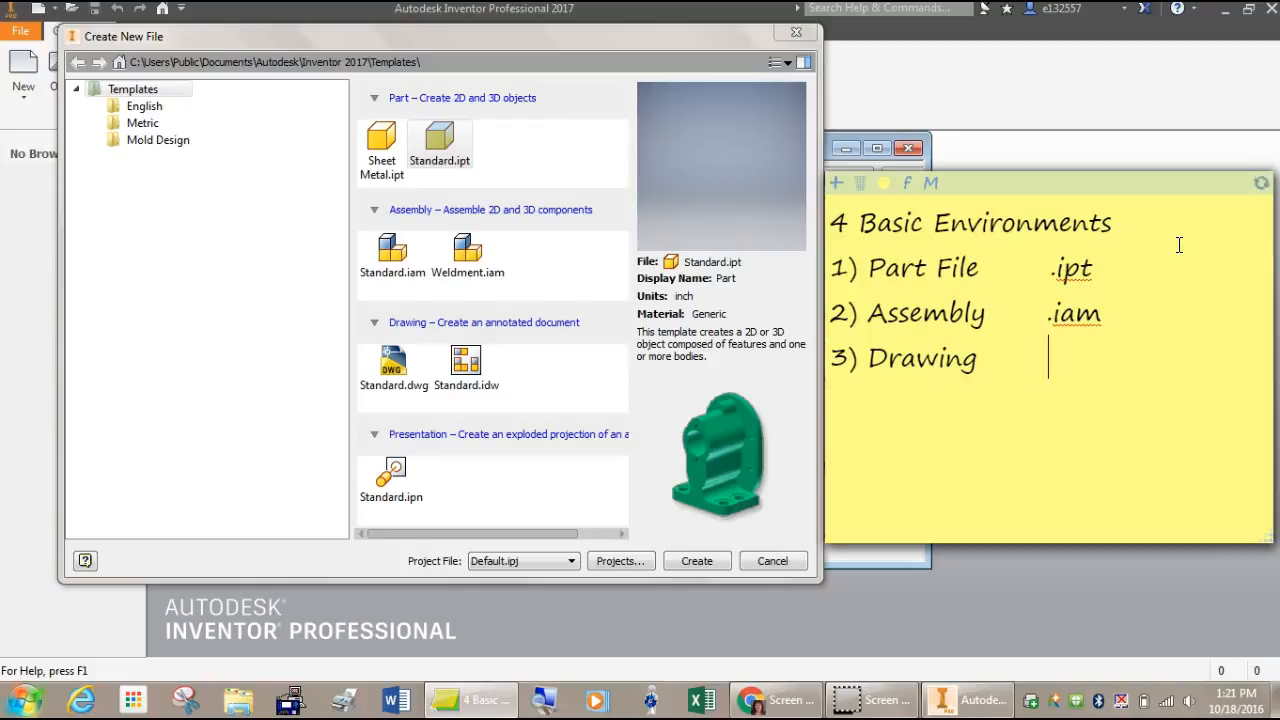
{"action": "type", "text": ".idw"}
Add the line "4) Presentation .ipn" to the note below the Drawing line
{"action": "key", "text": "Return"}
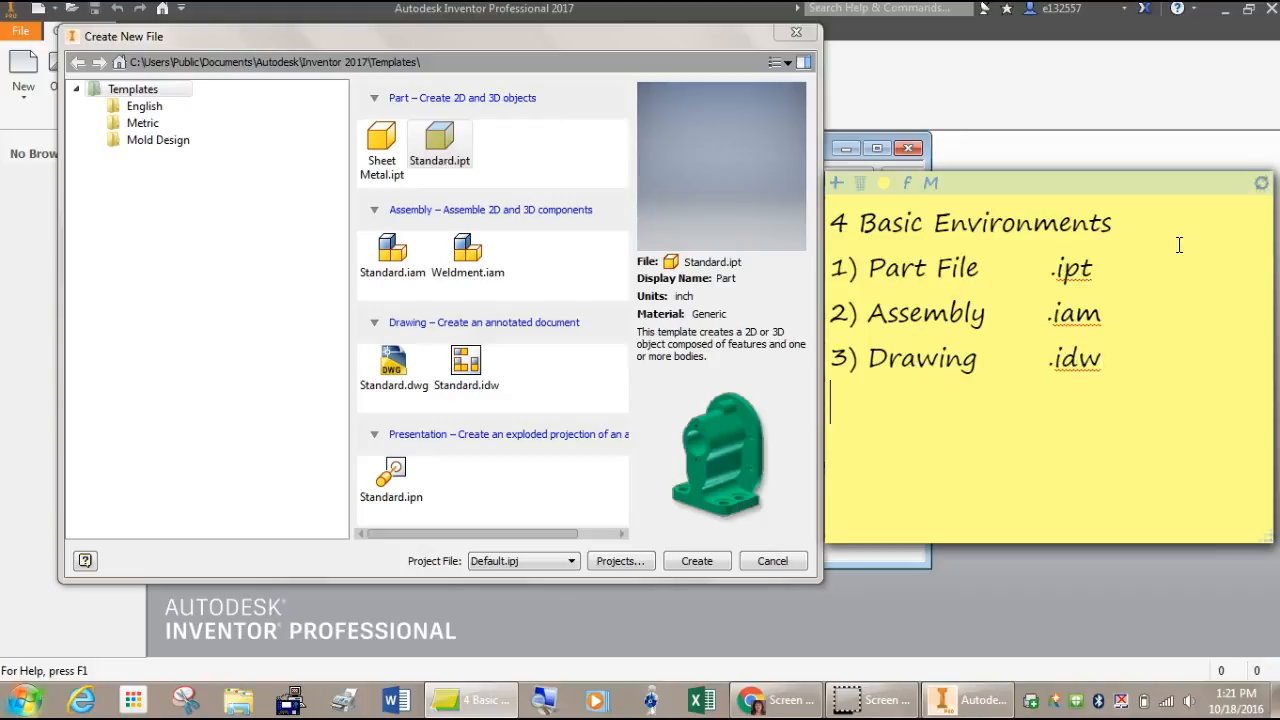
{"action": "type", "text": "4) "}
{"action": "type", "text": "Prenst"}
{"action": "key", "text": "BackSpace"}
{"action": "key", "text": "BackSpace"}
{"action": "key", "text": "BackSpace"}
{"action": "type", "text": "sentation "}
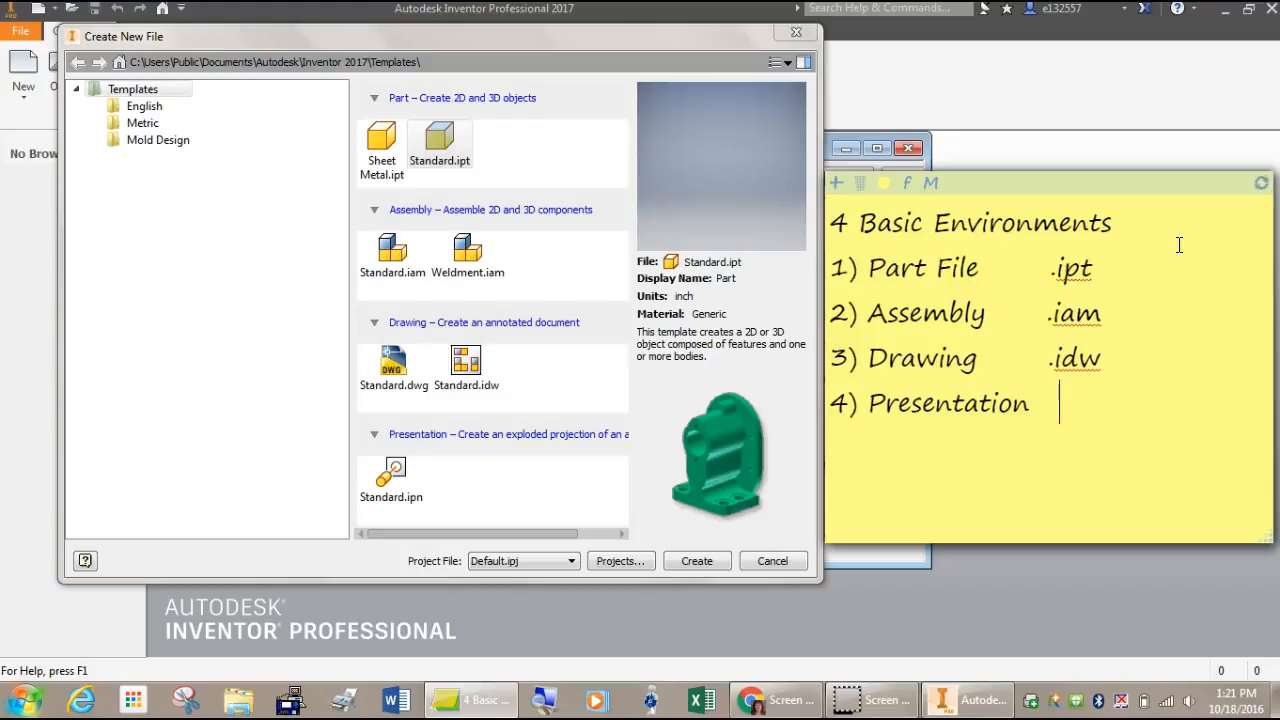
{"action": "type", "text": ".ipn"}
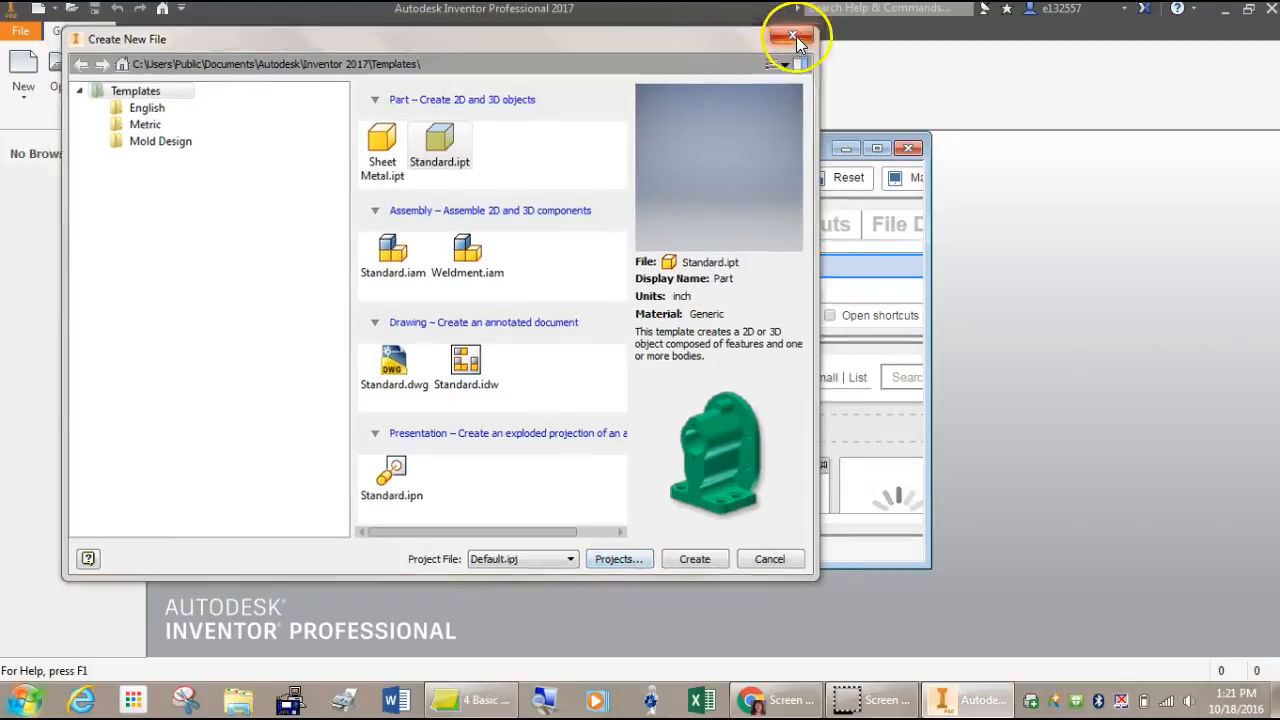
Close and reopen the Create New File dialog, then bring up its Projects manager, agreeing to skip the missing projects
{"action": "left_click", "coordinate": [795, 38]}
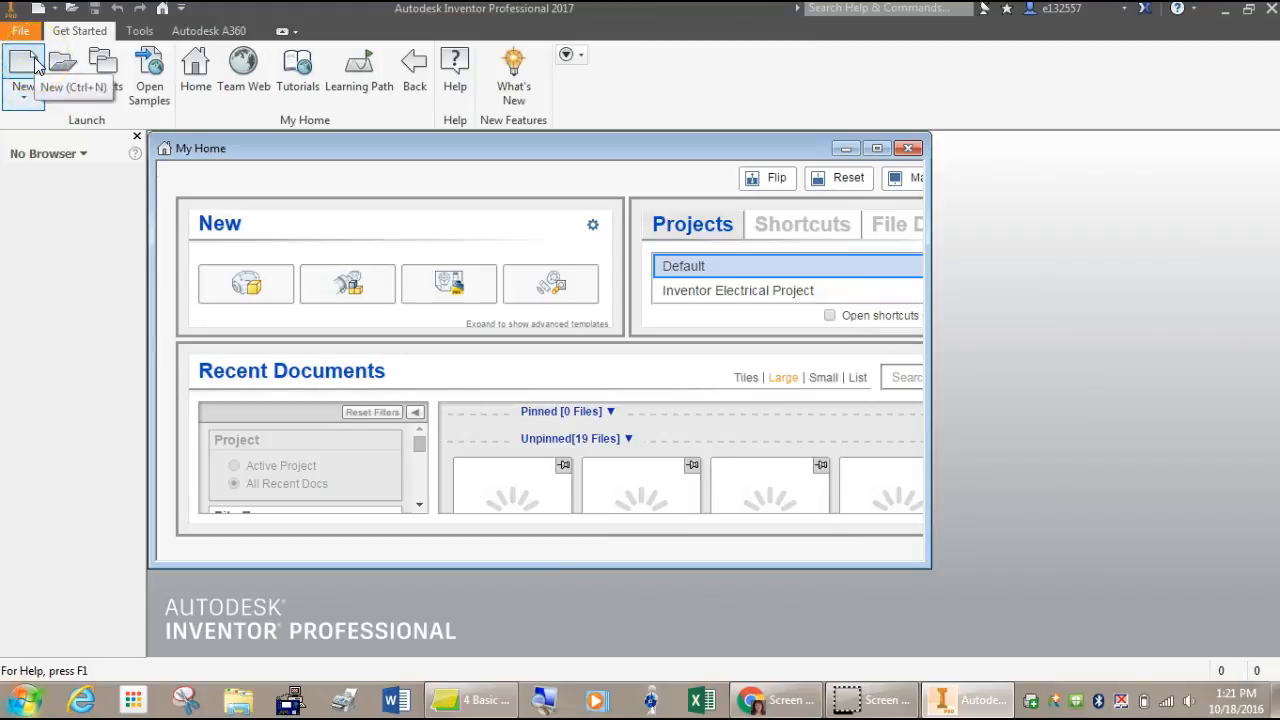
{"action": "left_click", "coordinate": [21, 68]}
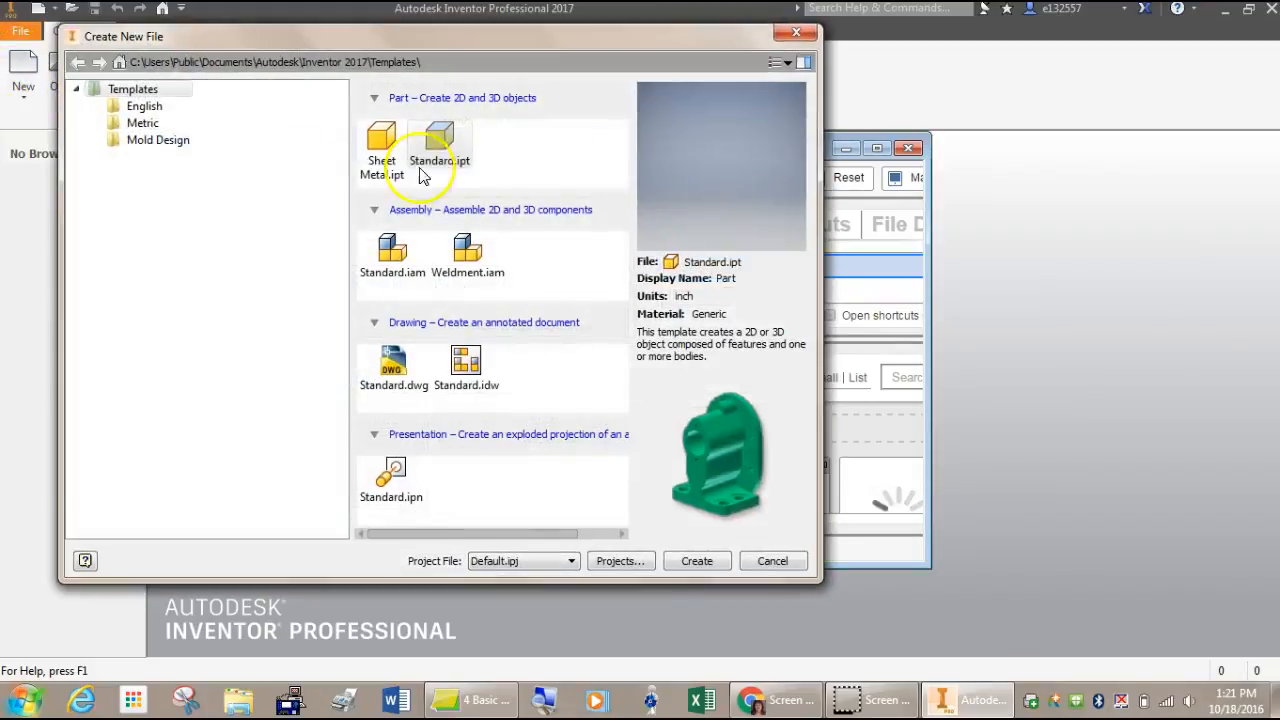
{"action": "left_click", "coordinate": [624, 567]}
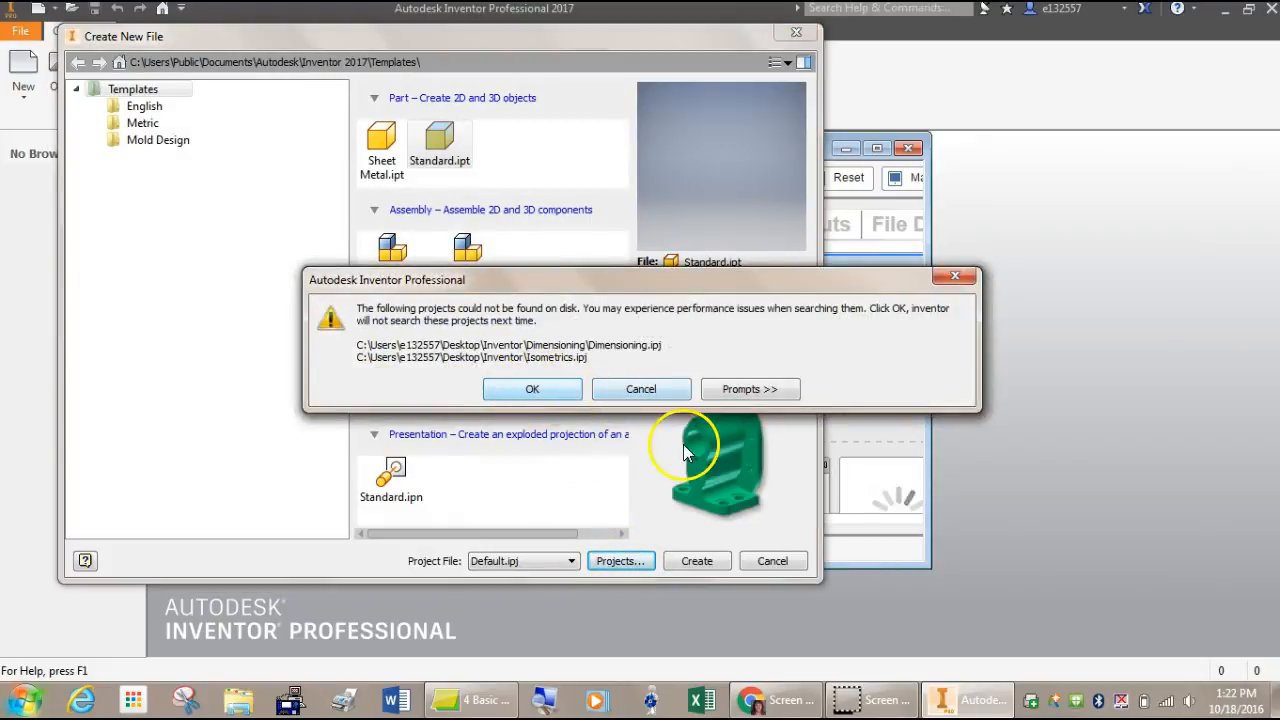
{"action": "left_click", "coordinate": [533, 391]}
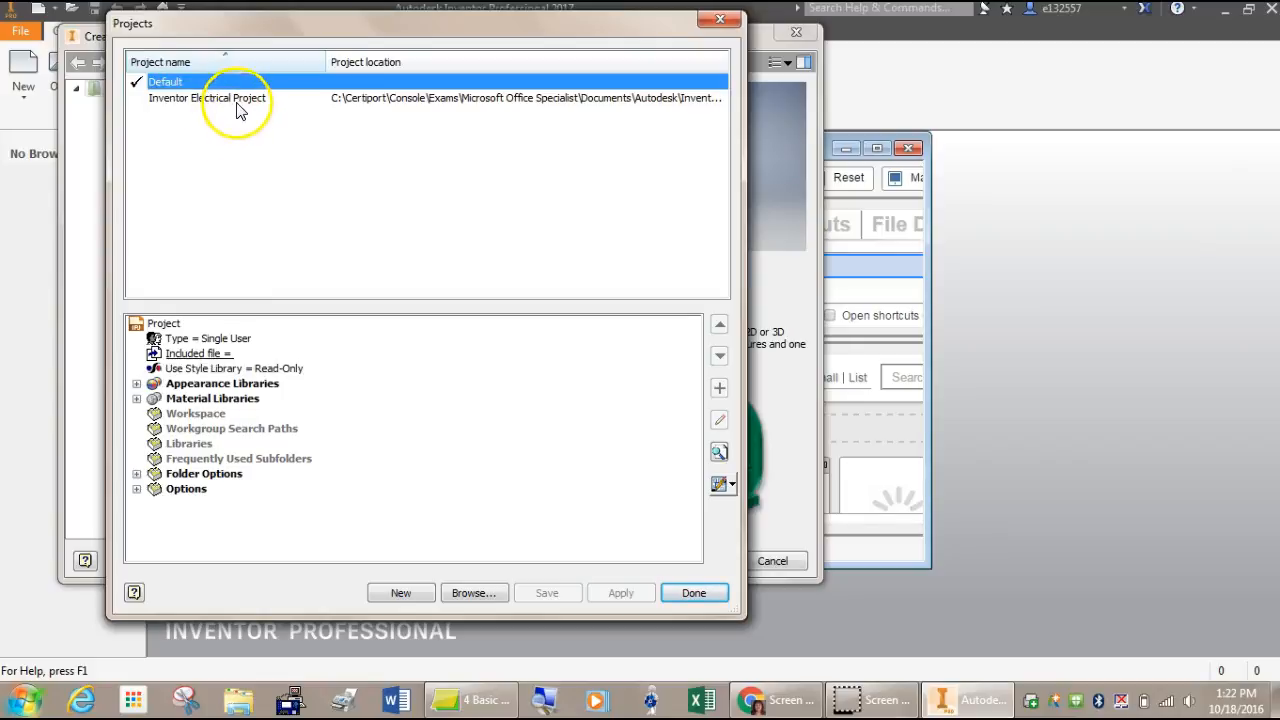
Start a new single-user project and name it Puzzle Cube
{"action": "left_click", "coordinate": [400, 593]}
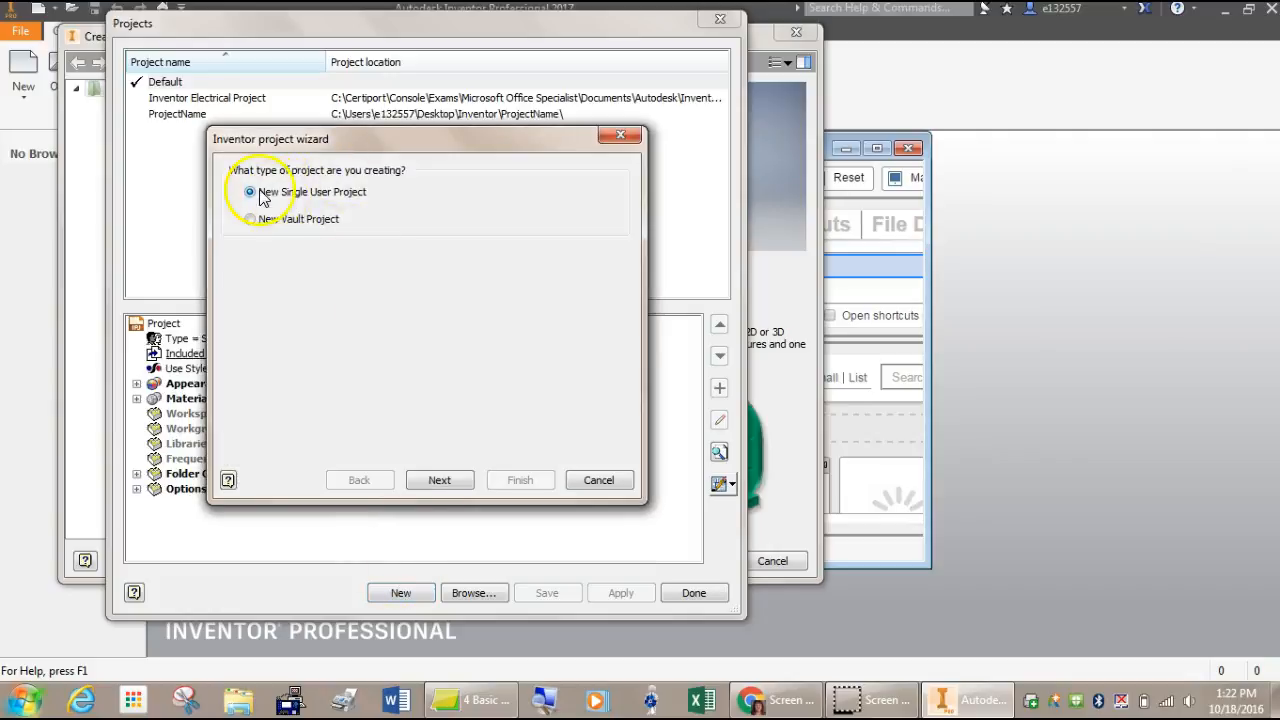
{"action": "left_click", "coordinate": [448, 482]}
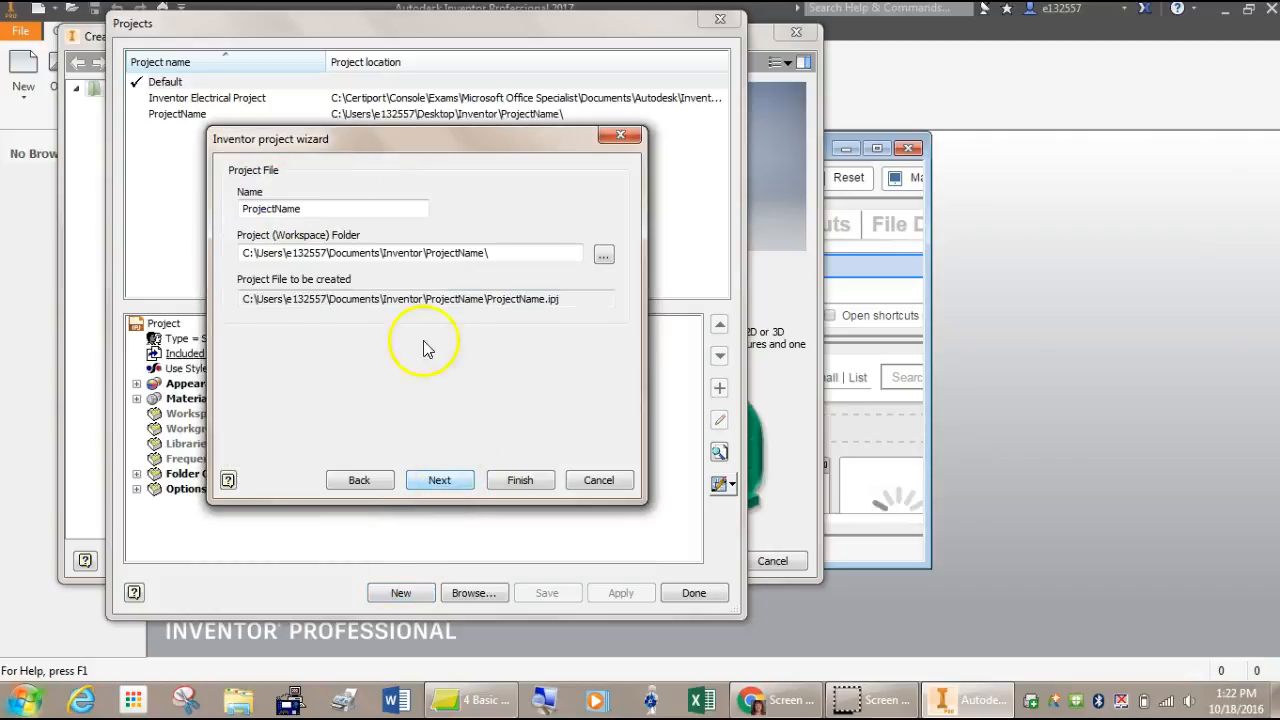
{"action": "left_click_drag", "start_coordinate": [318, 208], "coordinate": [220, 207]}
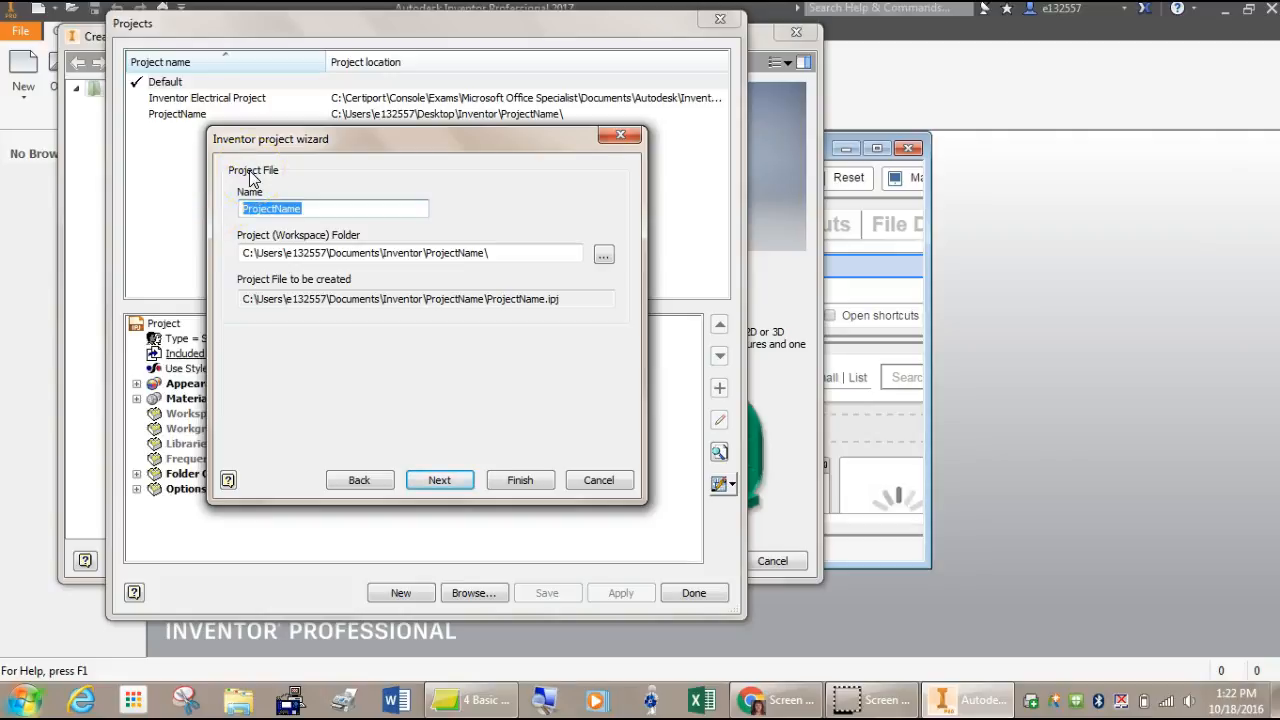
{"action": "type", "text": "Puzzle Cube"}
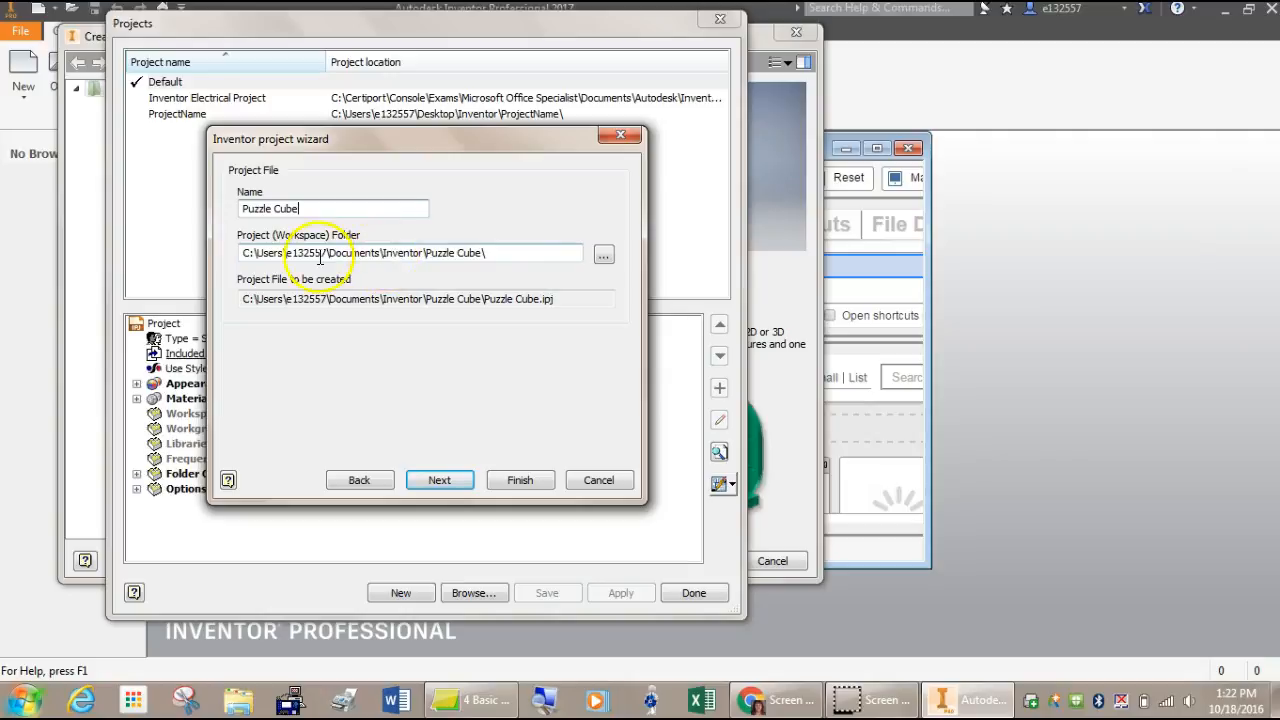
Set the project's workspace folder to H:\IED\Puzzle Cube and finish creating the project
{"action": "left_click", "coordinate": [604, 255]}
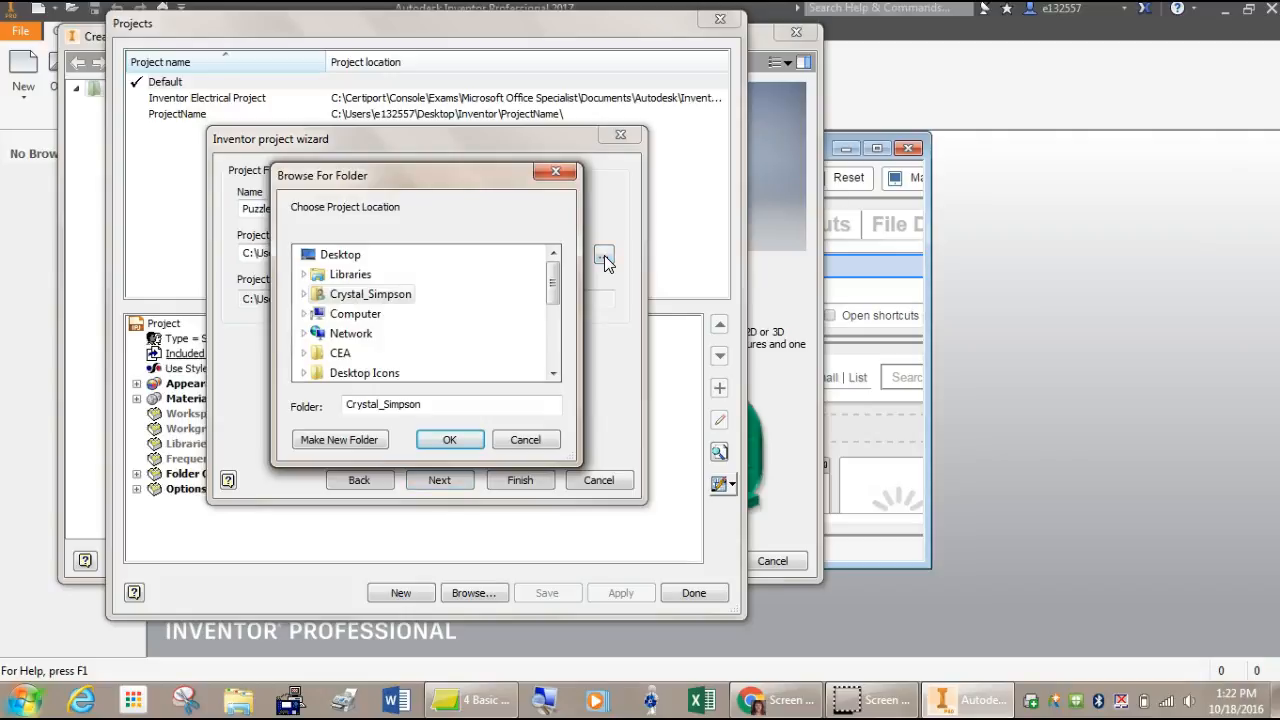
{"action": "left_click", "coordinate": [555, 171]}
{"action": "left_click", "coordinate": [603, 255]}
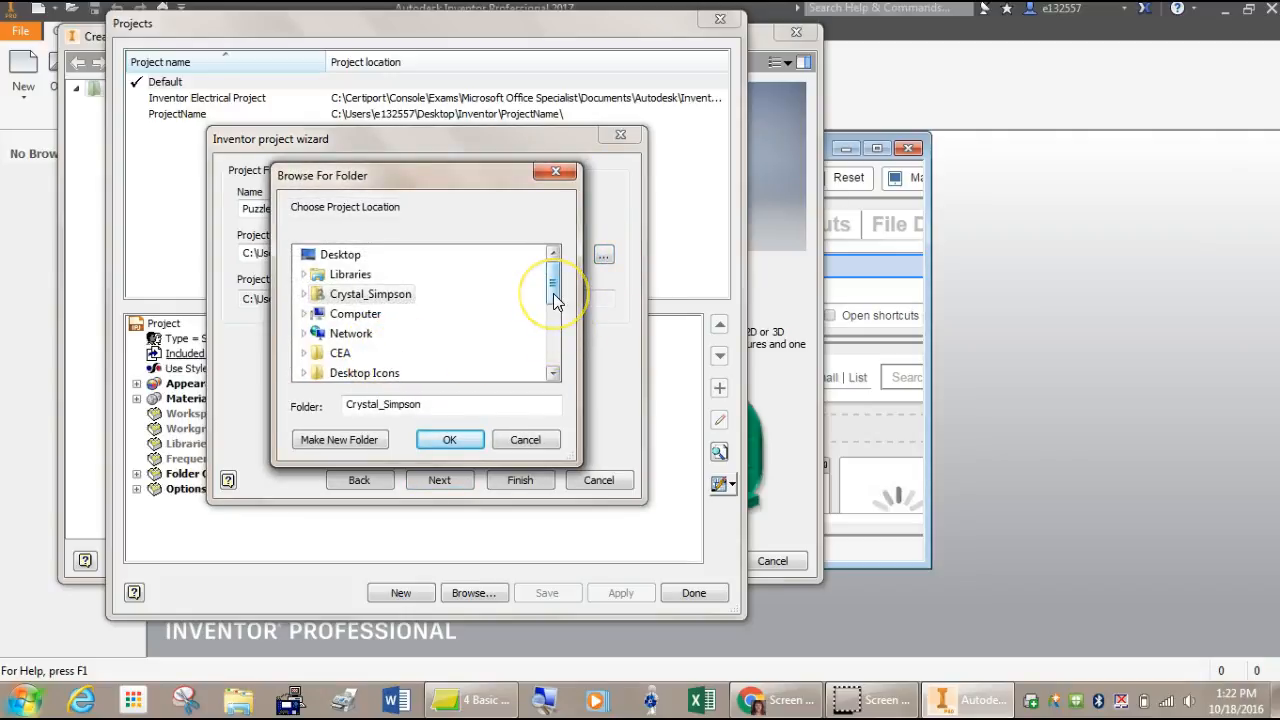
{"action": "mouse_move", "coordinate": [553, 293]}
{"action": "left_mouse_down"}
{"action": "mouse_move", "coordinate": [563, 366]}
{"action": "mouse_move", "coordinate": [557, 275]}
{"action": "left_mouse_up"}
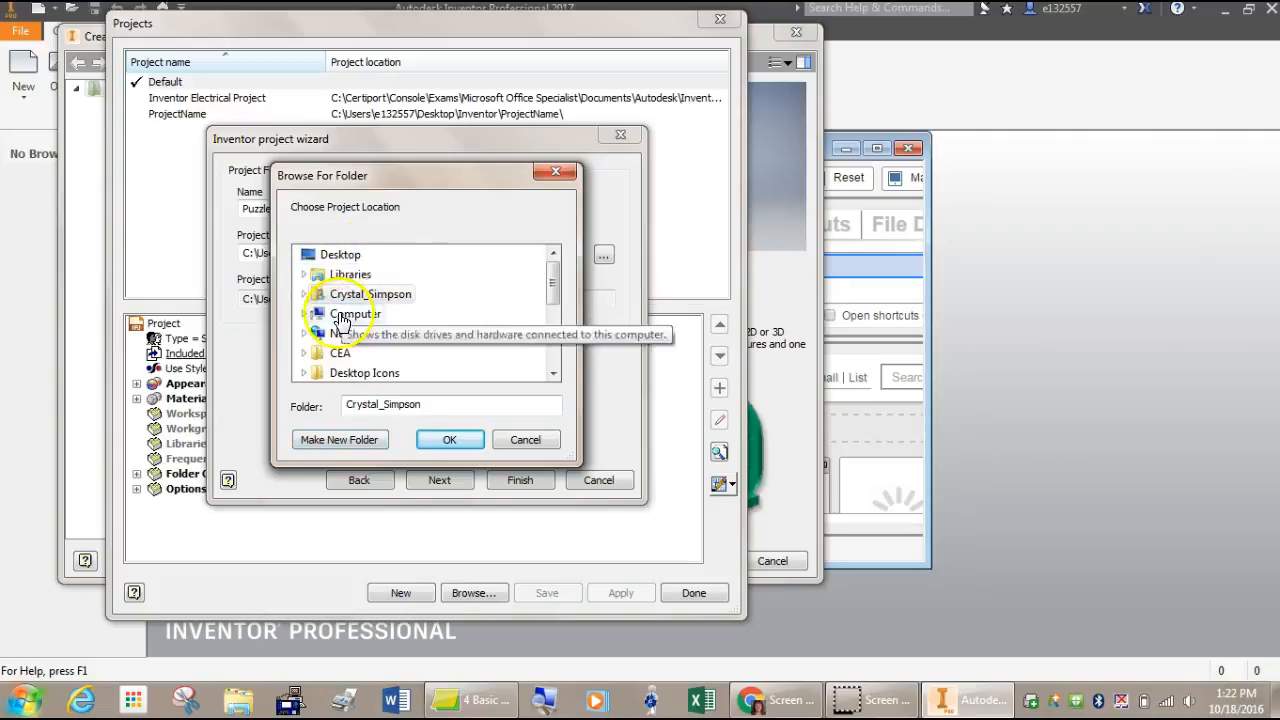
{"action": "left_click", "coordinate": [304, 314]}
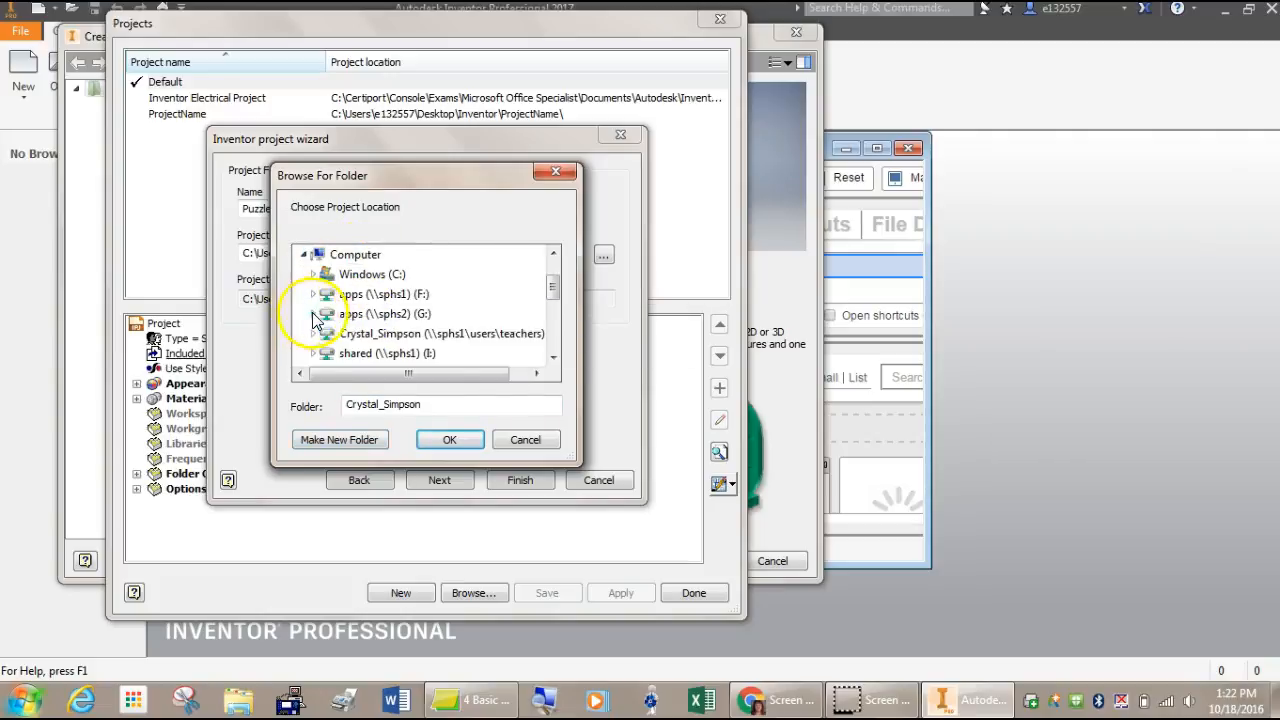
{"action": "left_click", "coordinate": [370, 336]}
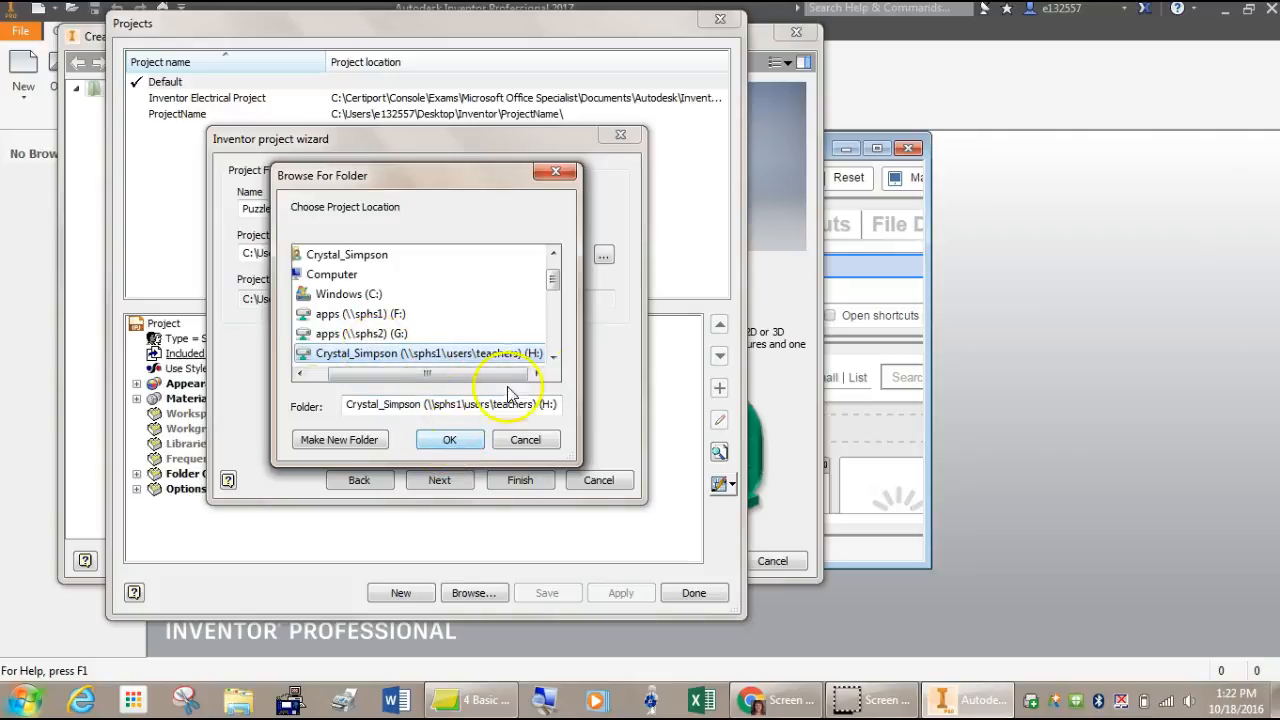
{"action": "left_click_drag", "start_coordinate": [549, 285], "coordinate": [559, 297]}
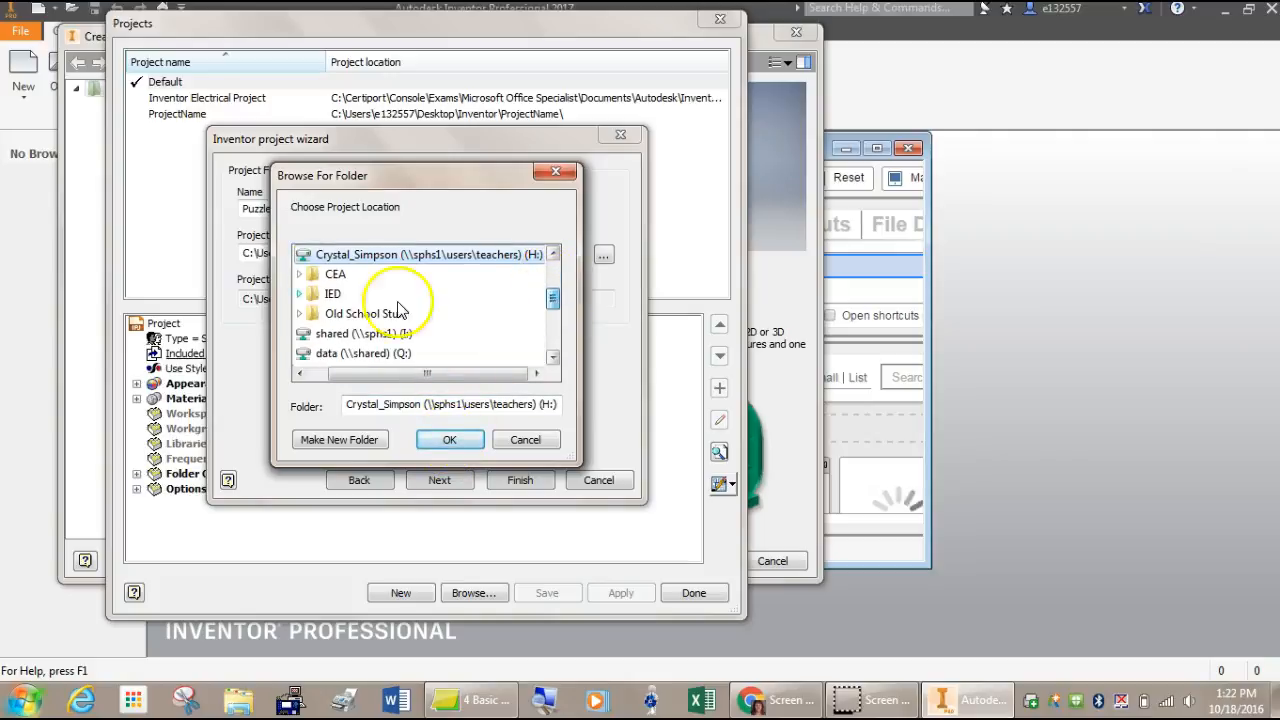
{"action": "left_click", "coordinate": [320, 298]}
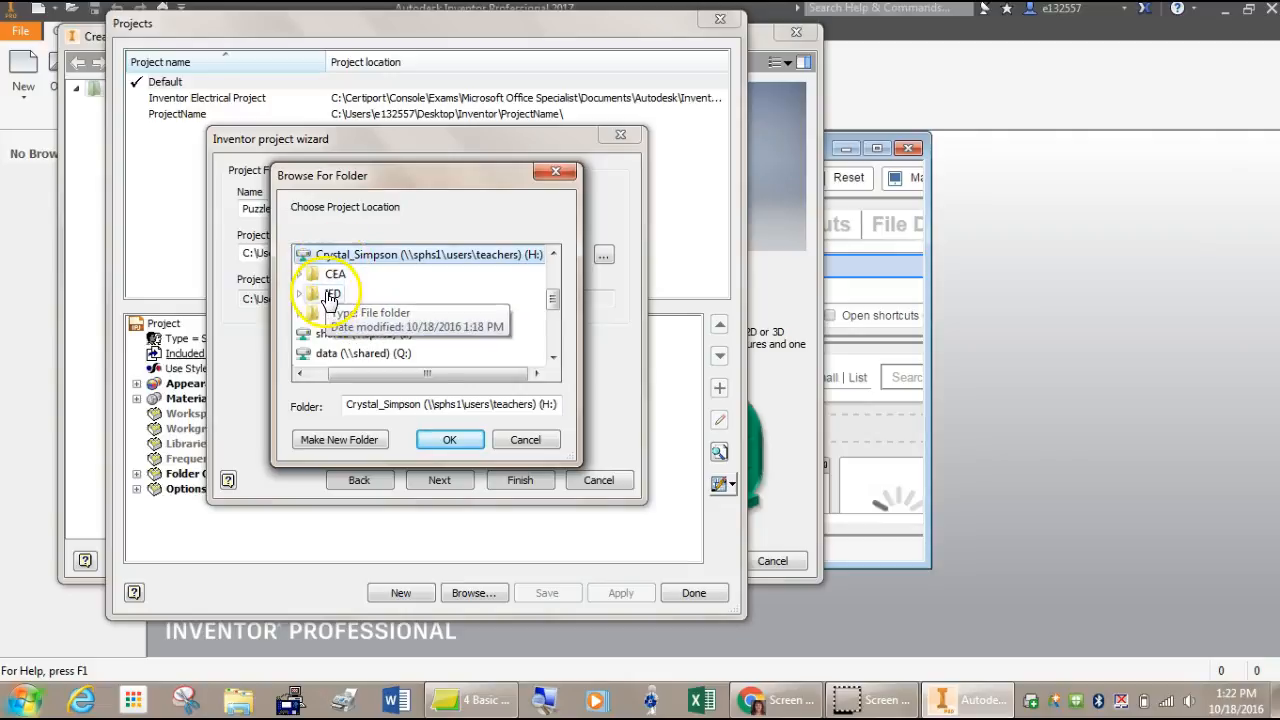
{"action": "scroll", "coordinate": [335, 320], "scroll_direction": "down", "scroll_amount": 1}
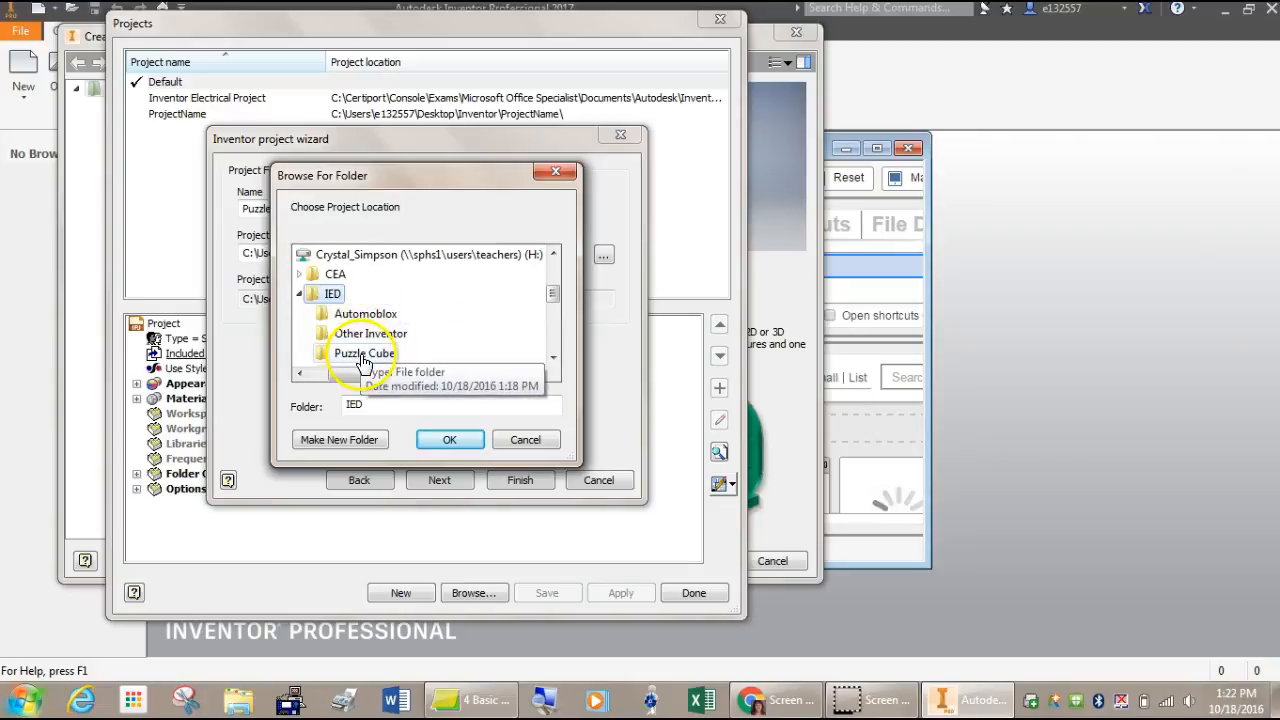
{"action": "left_click", "coordinate": [362, 355]}
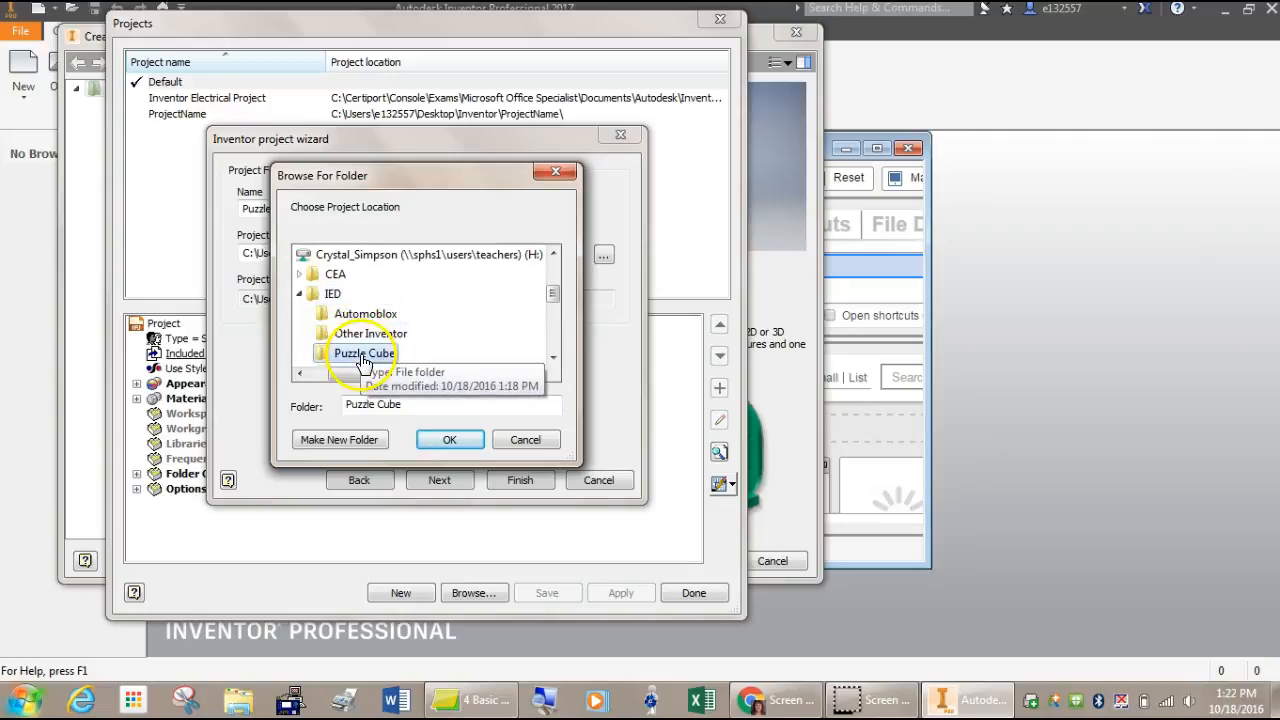
{"action": "left_click", "coordinate": [449, 441]}
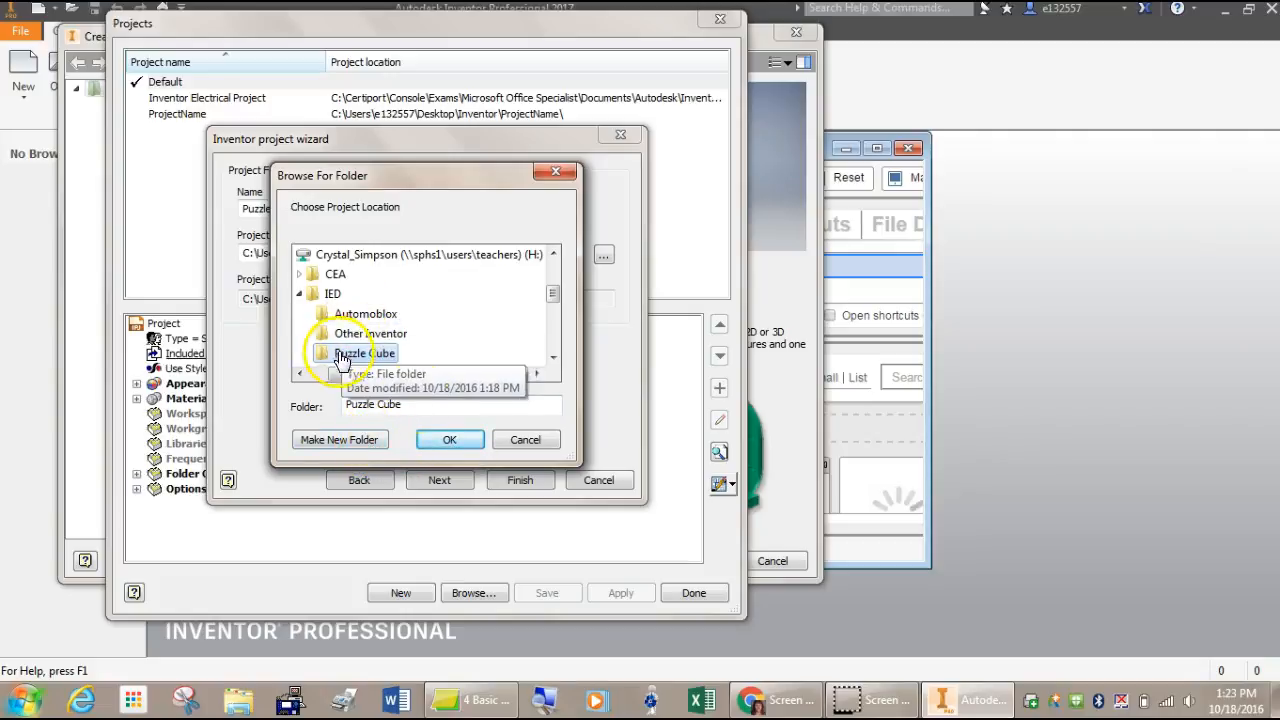
{"action": "left_click", "coordinate": [452, 440]}
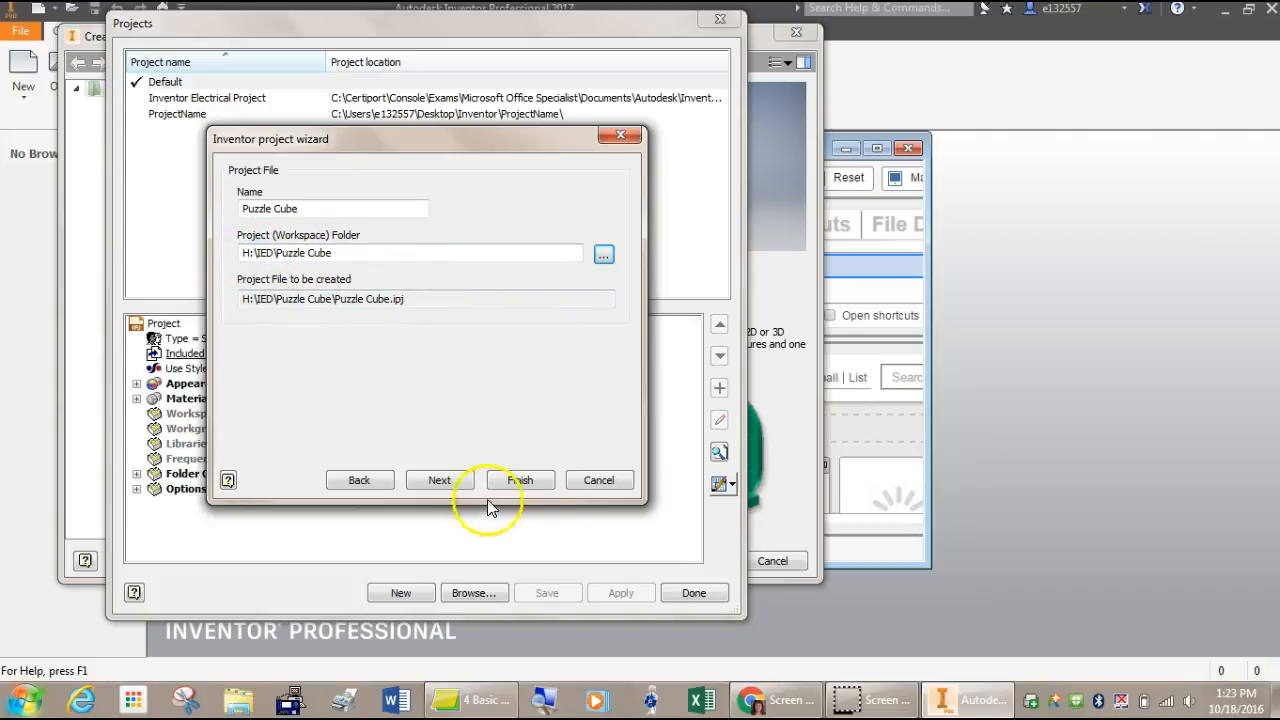
{"action": "left_click", "coordinate": [520, 480]}
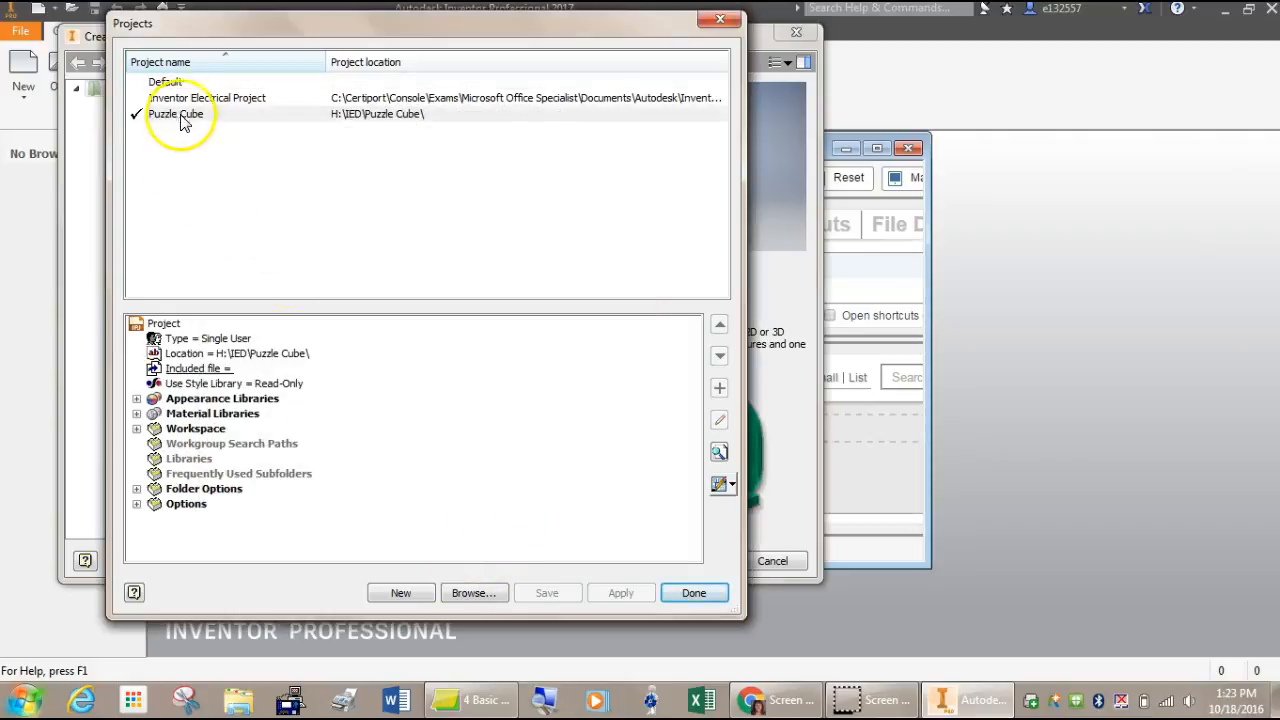
Start another new single-user project and name it Train
{"action": "left_click", "coordinate": [399, 594]}
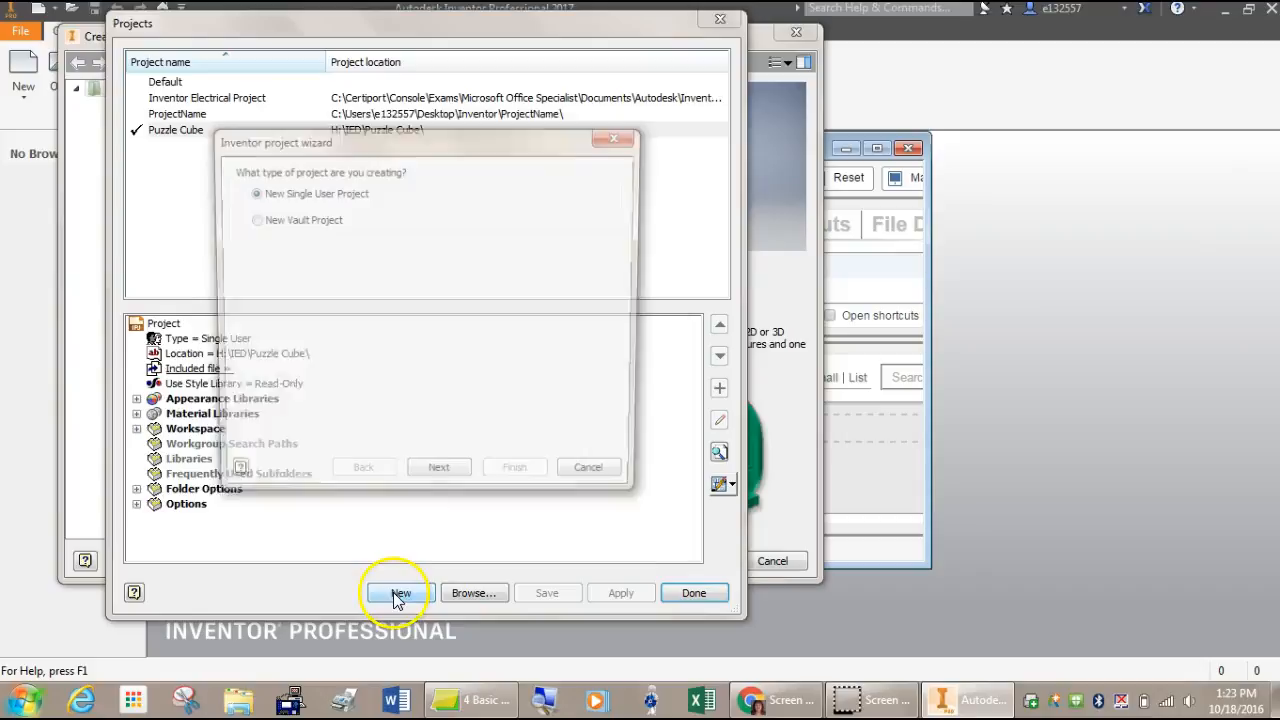
{"action": "left_click", "coordinate": [450, 490]}
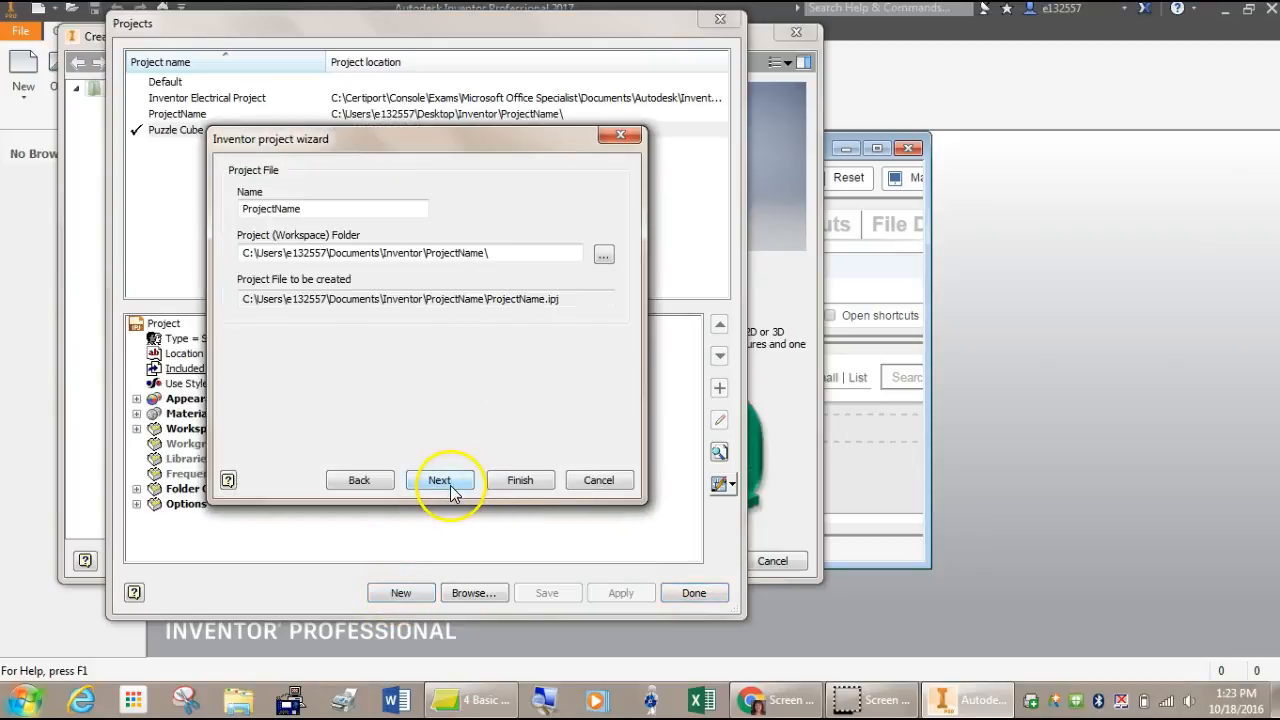
{"action": "left_click_drag", "start_coordinate": [390, 208], "coordinate": [204, 210]}
{"action": "type", "text": "Train"}
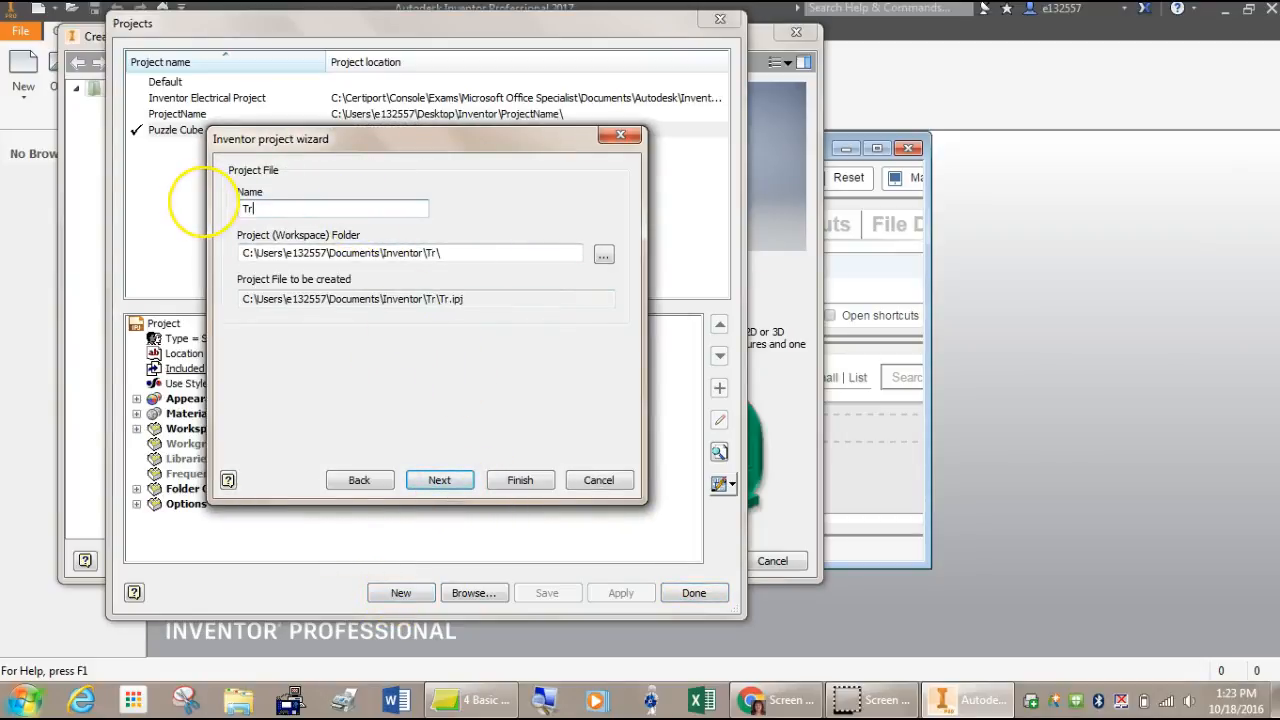
Set the Train project's workspace folder to H:\IED\Train and finish creating the project
{"action": "left_click", "coordinate": [603, 255]}
{"action": "left_click", "coordinate": [318, 315]}
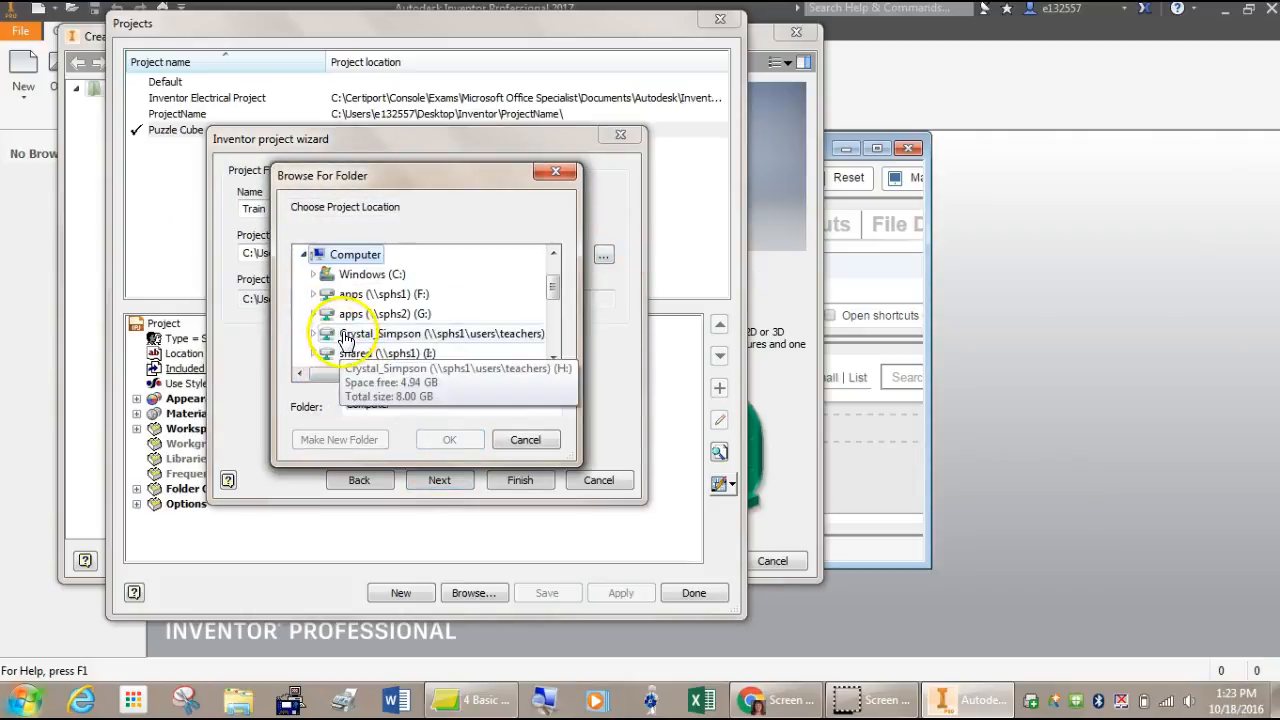
{"action": "left_click", "coordinate": [350, 334]}
{"action": "left_click", "coordinate": [334, 274]}
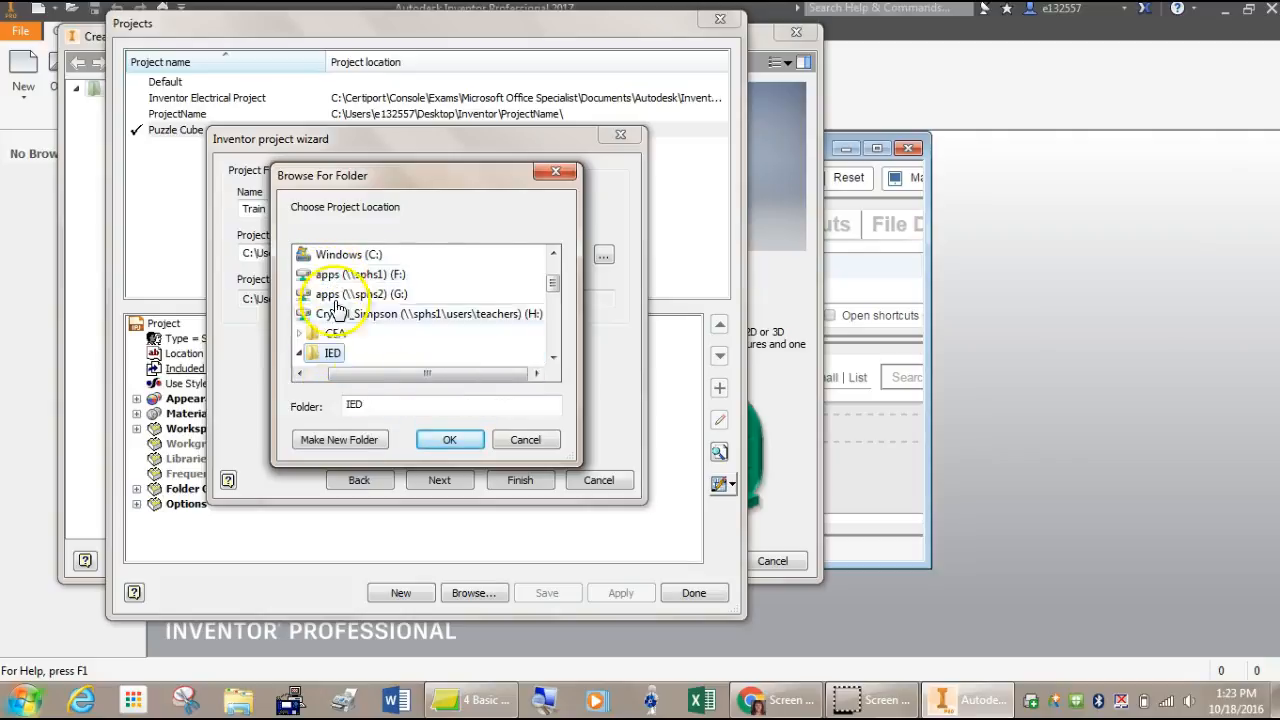
{"action": "scroll", "coordinate": [370, 357], "scroll_direction": "down", "scroll_amount": 1}
{"action": "left_click", "coordinate": [338, 320]}
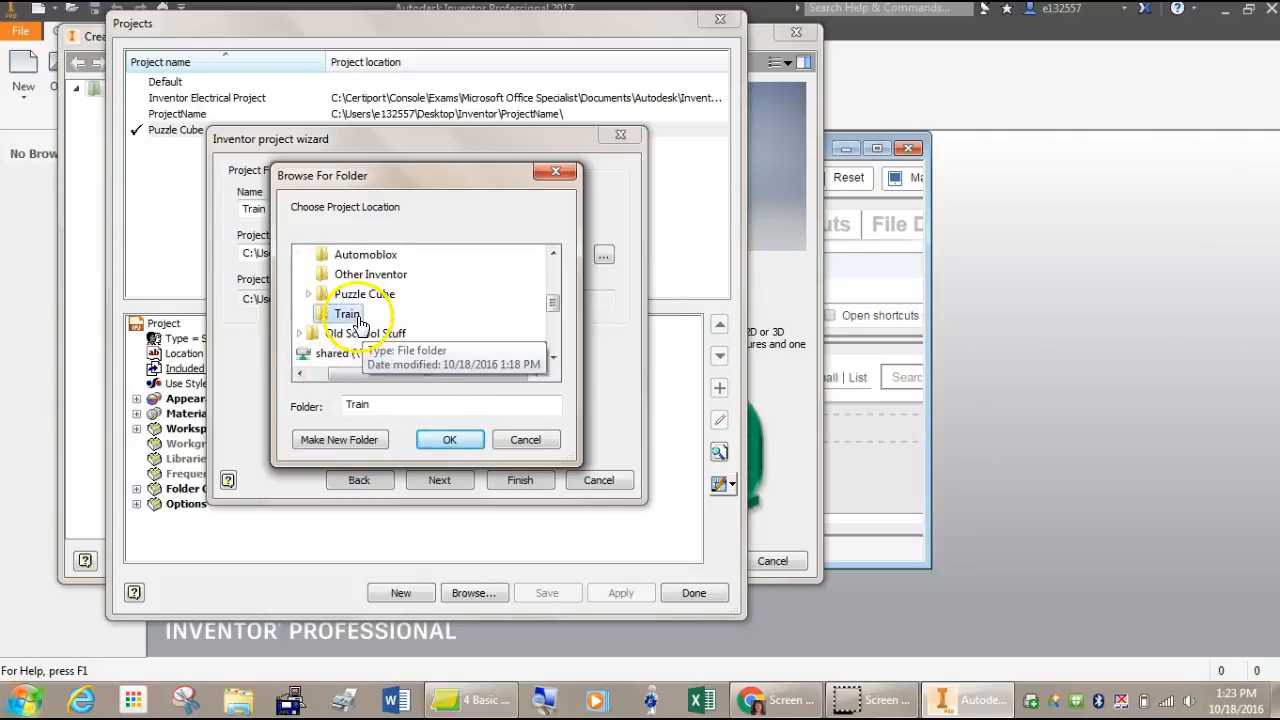
{"action": "left_click", "coordinate": [449, 439]}
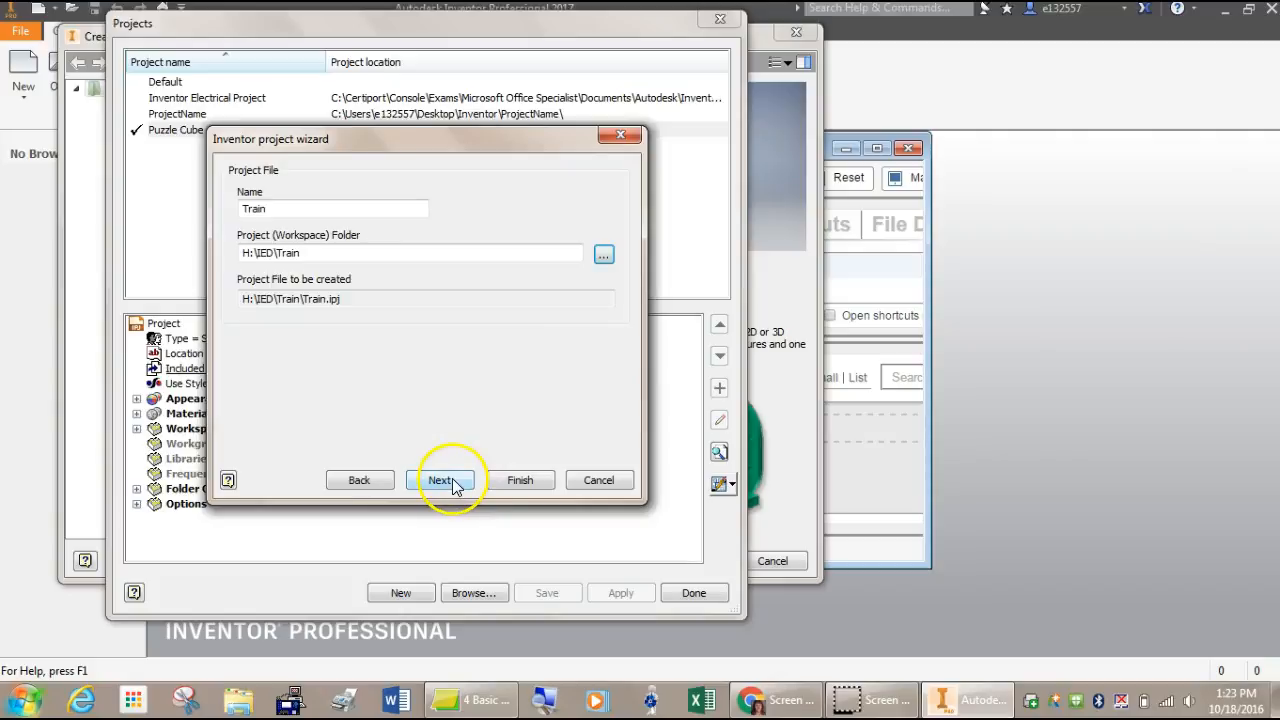
{"action": "left_click", "coordinate": [515, 480]}
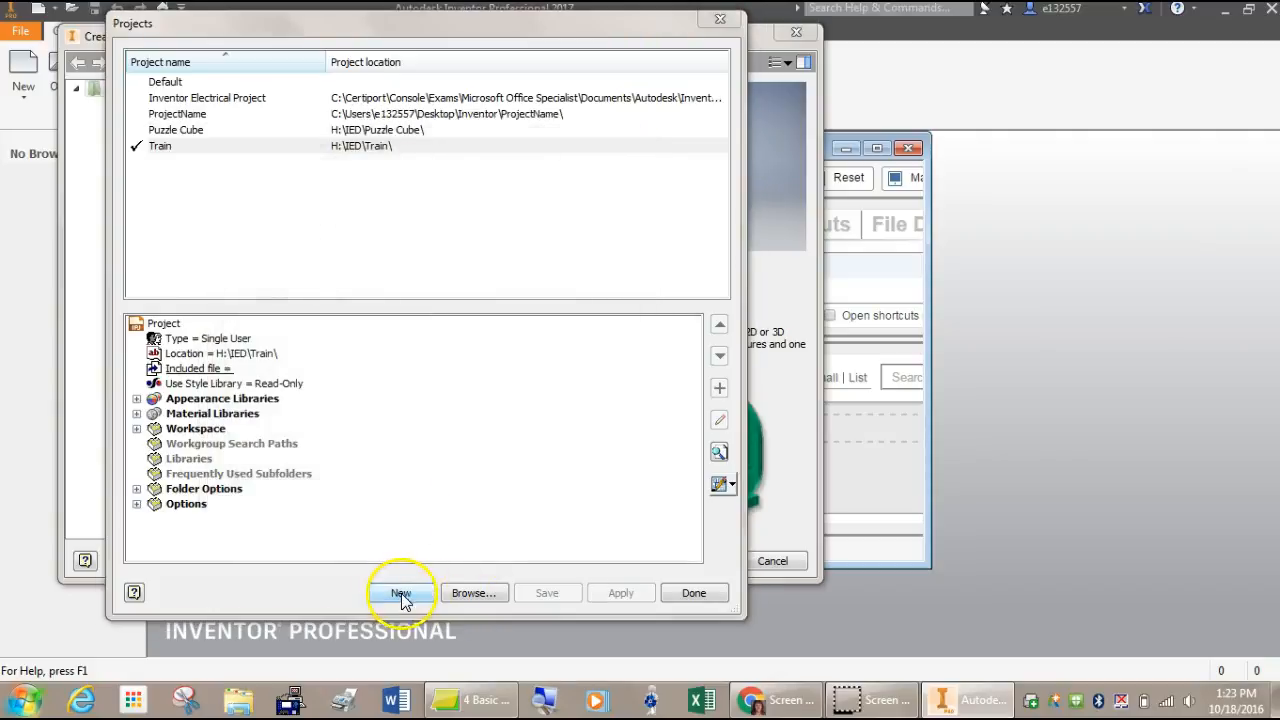
Start one more single-user project and advance to its name and folder settings
{"action": "left_click", "coordinate": [400, 593]}
{"action": "left_click", "coordinate": [440, 480]}
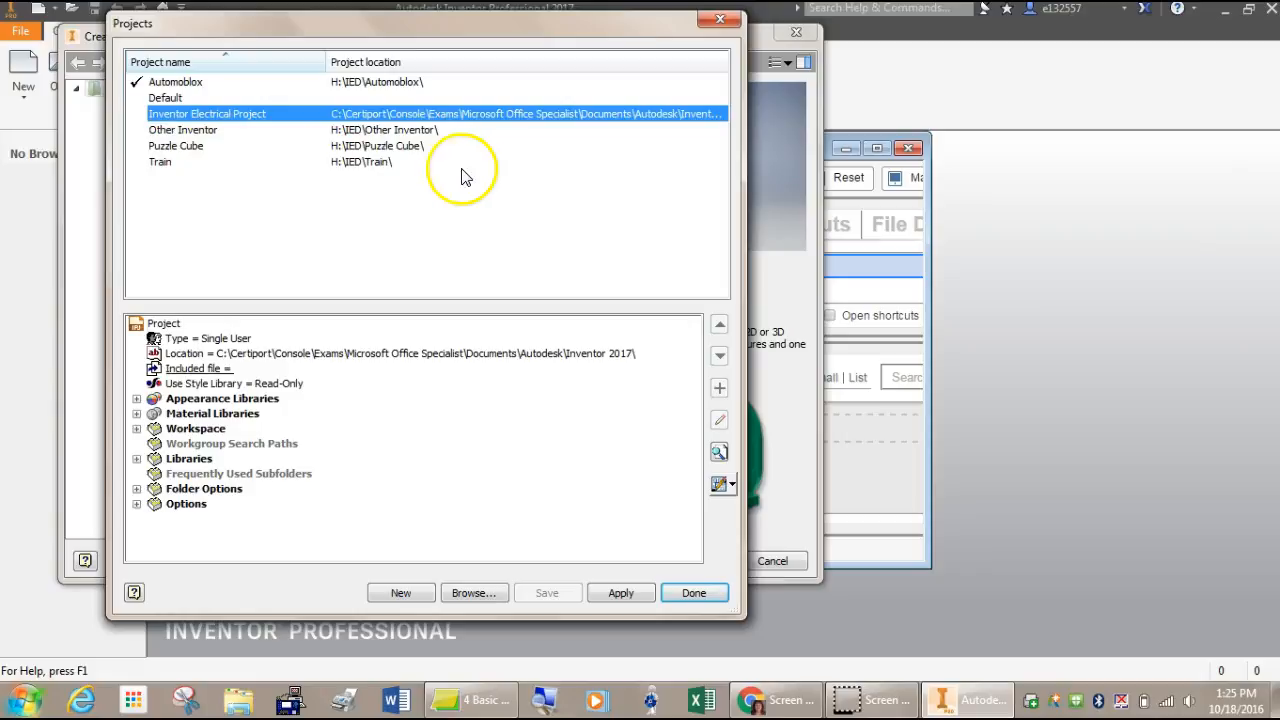
Make Other Inventor the active project in the project list
{"action": "left_click", "coordinate": [201, 132]}
{"action": "double_click", "coordinate": [198, 136]}
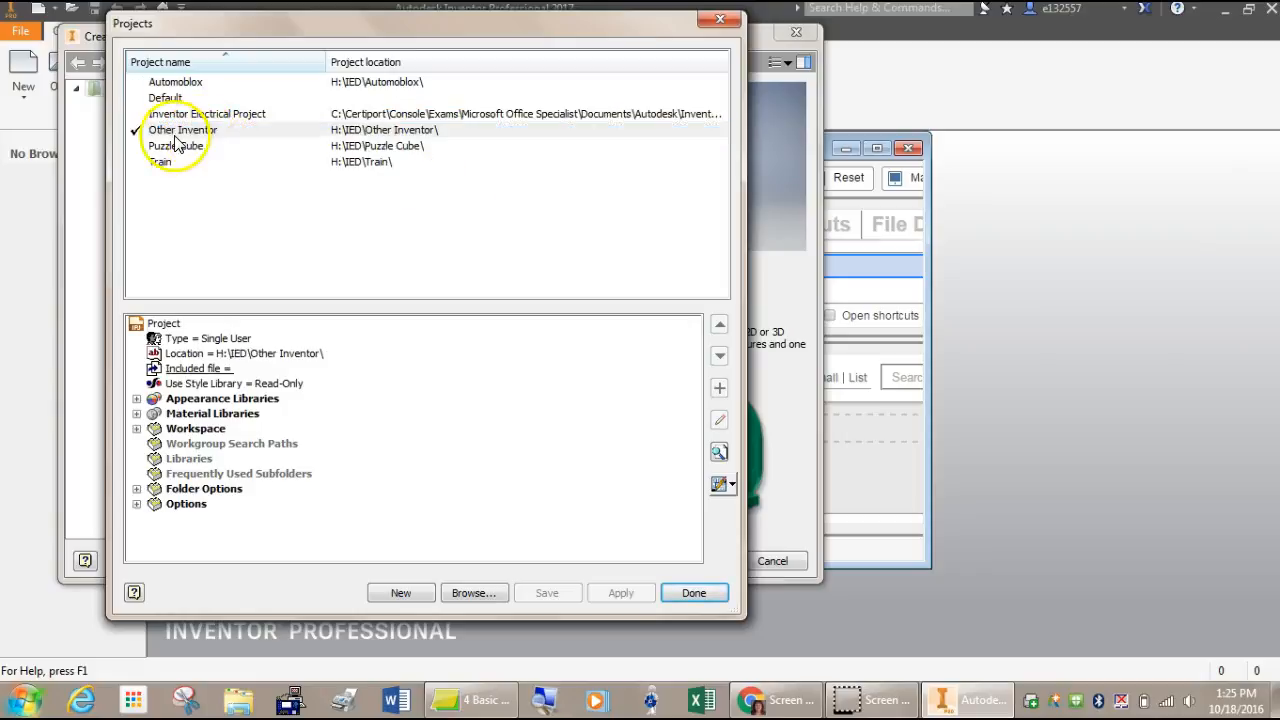